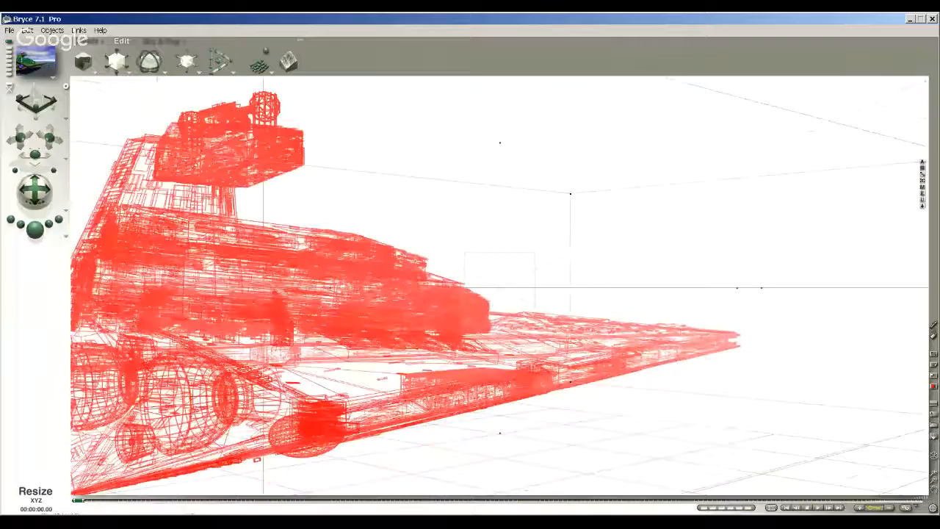
# Delete the imperial model from the scene and import the executor model in its place.
pyautogui.click(353, 286)
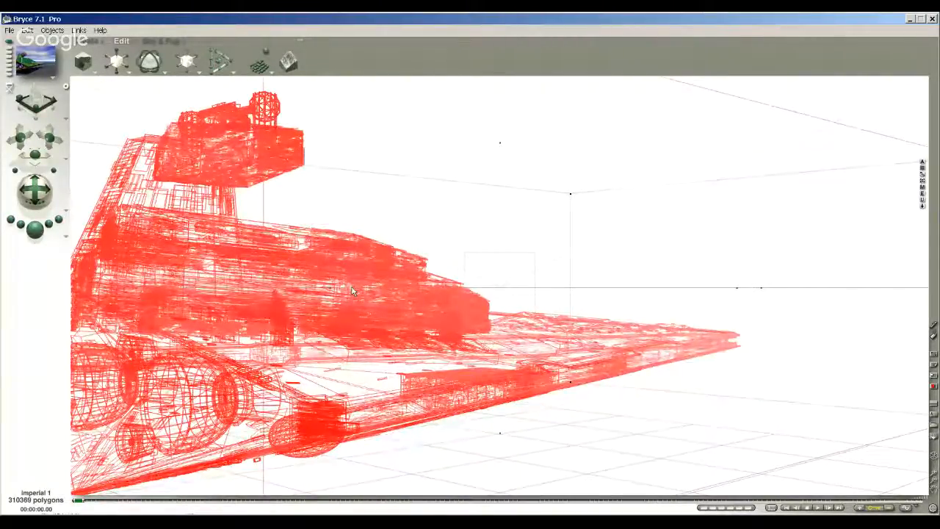
pyautogui.press('Delete')
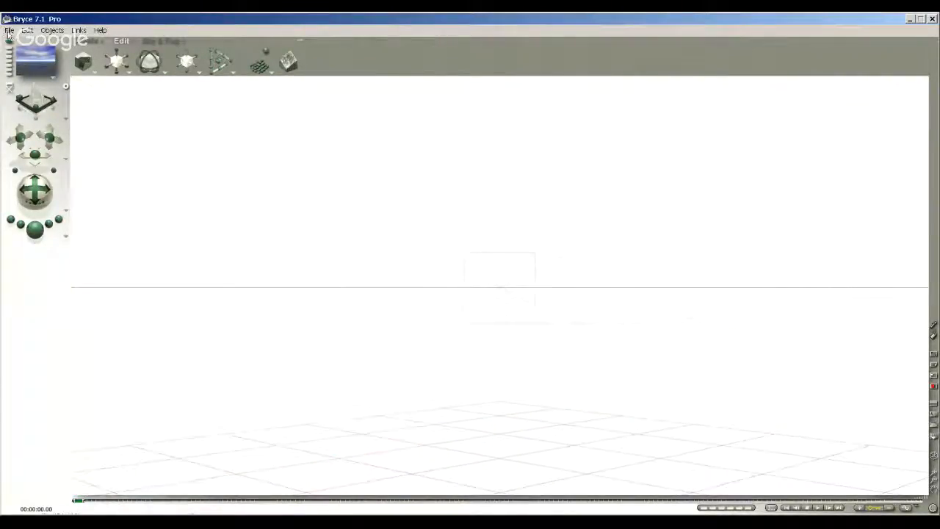
pyautogui.click(9, 31)
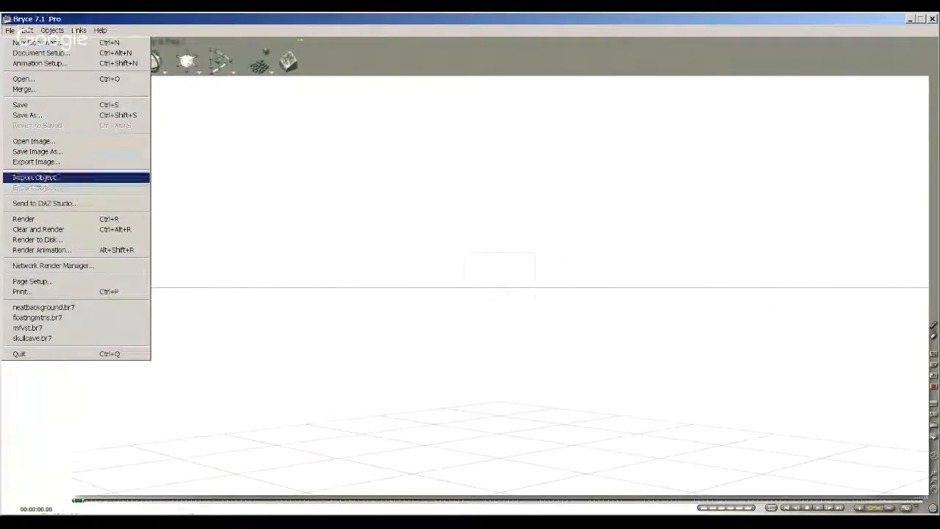
pyautogui.click(35, 177)
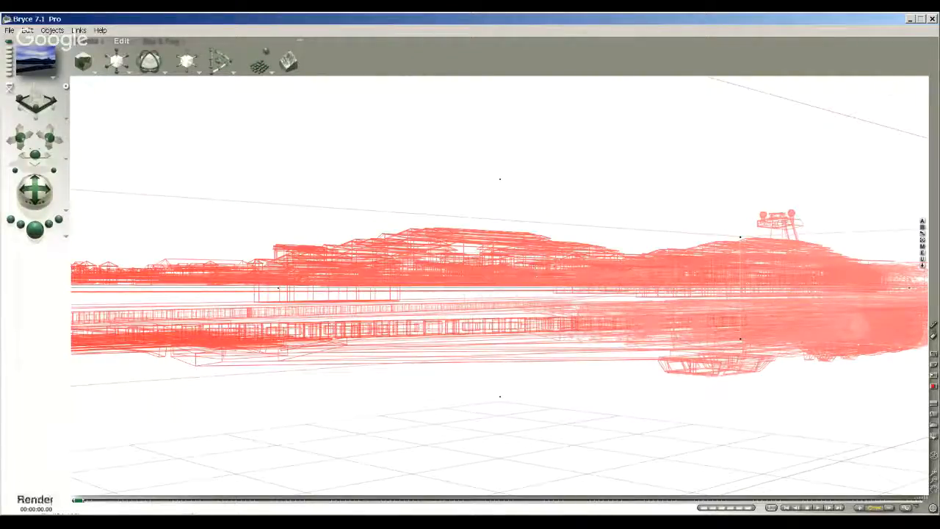
# Render a preview of the imported executor ship, return to the wireframe and delete the ground plane.
pyautogui.click(34, 229)
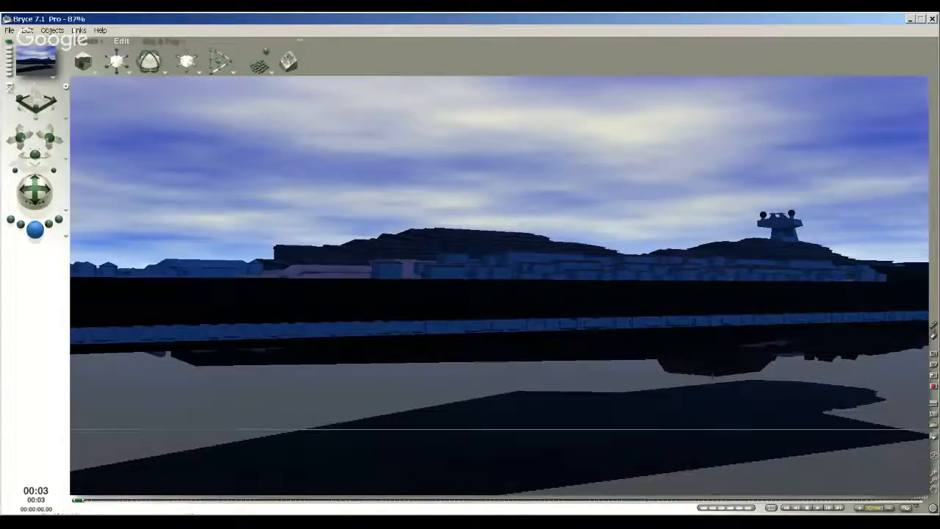
pyautogui.click(35, 191)
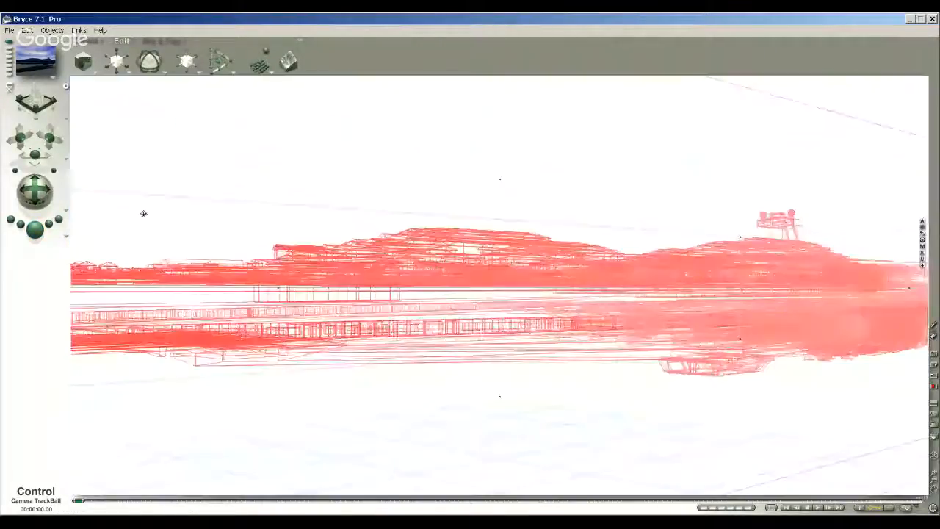
pyautogui.click(887, 482)
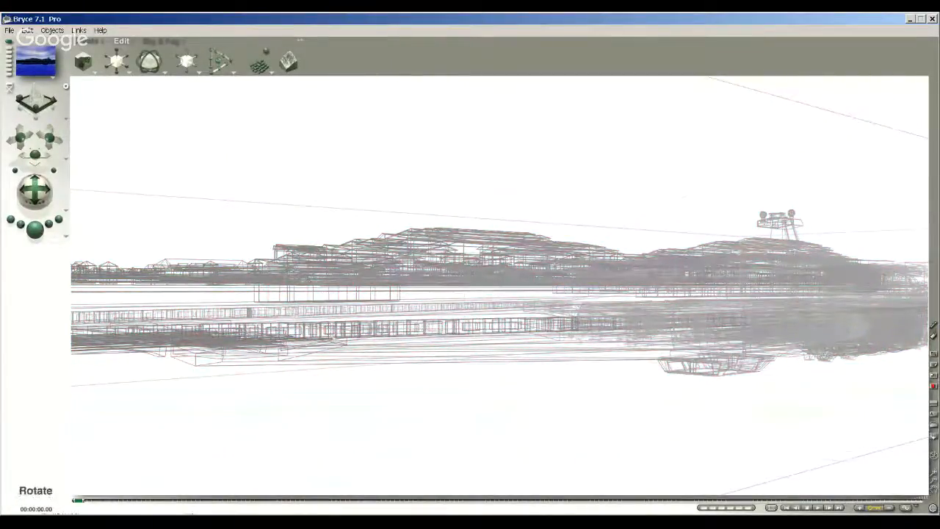
# Check the Sun & Moon settings in the Sky Lab, accept them and randomize the sky.
pyautogui.click(161, 40)
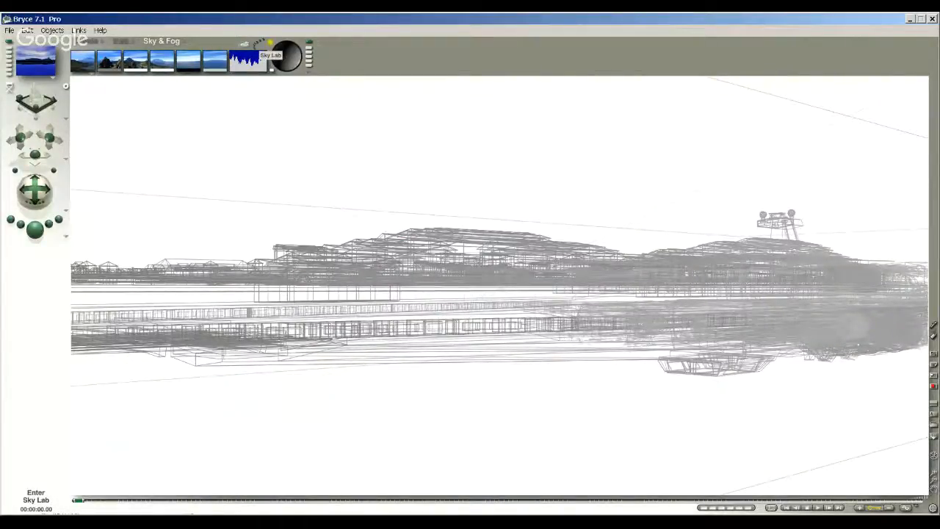
pyautogui.click(263, 49)
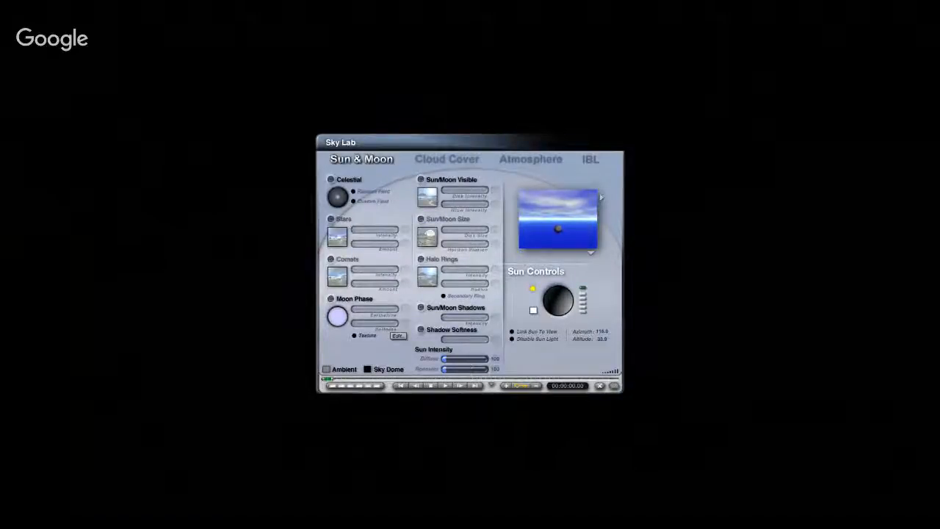
pyautogui.press('Return')
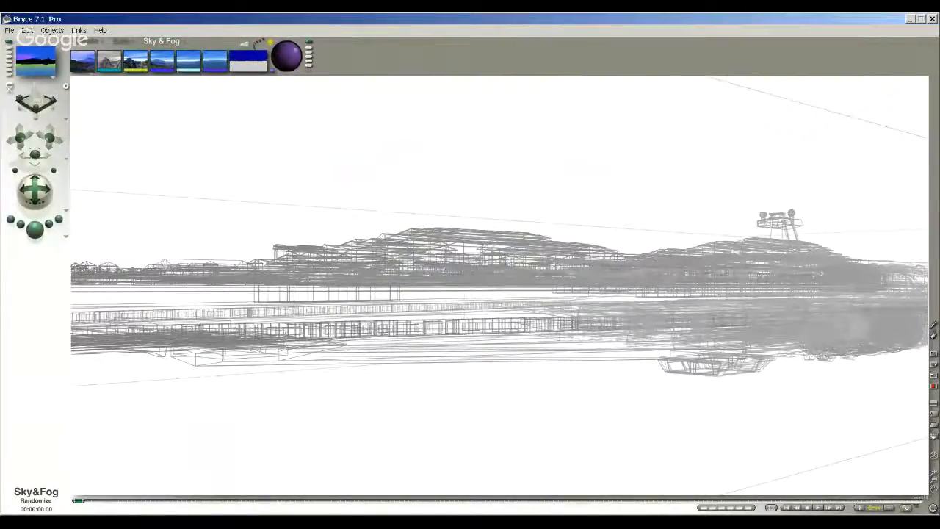
# Browse the Architectural materials and apply Hull Panels from the Ships category of Metals to the executor ship.
pyautogui.click(425, 293)
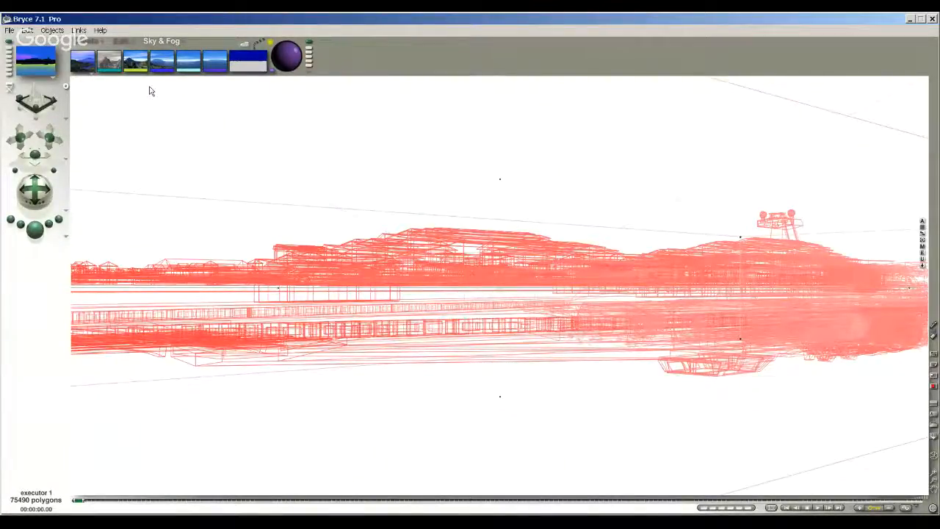
pyautogui.click(132, 42)
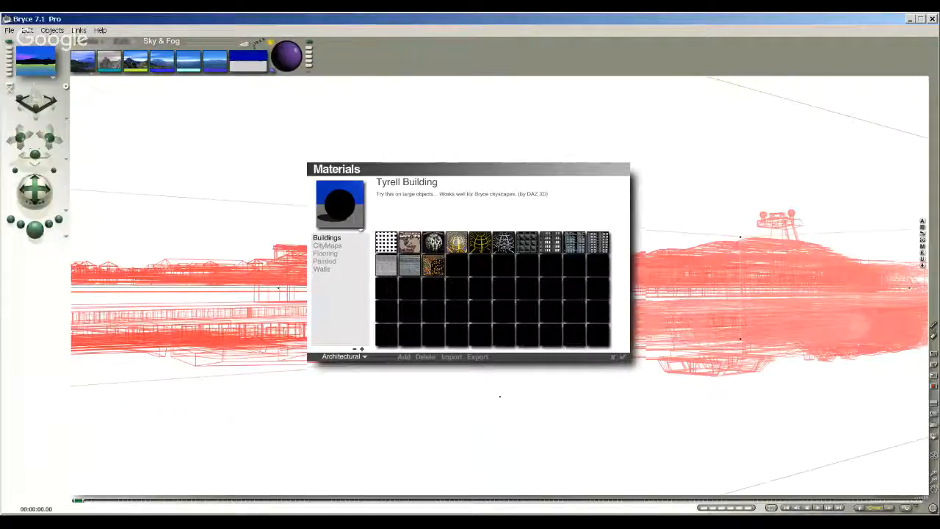
pyautogui.click(328, 246)
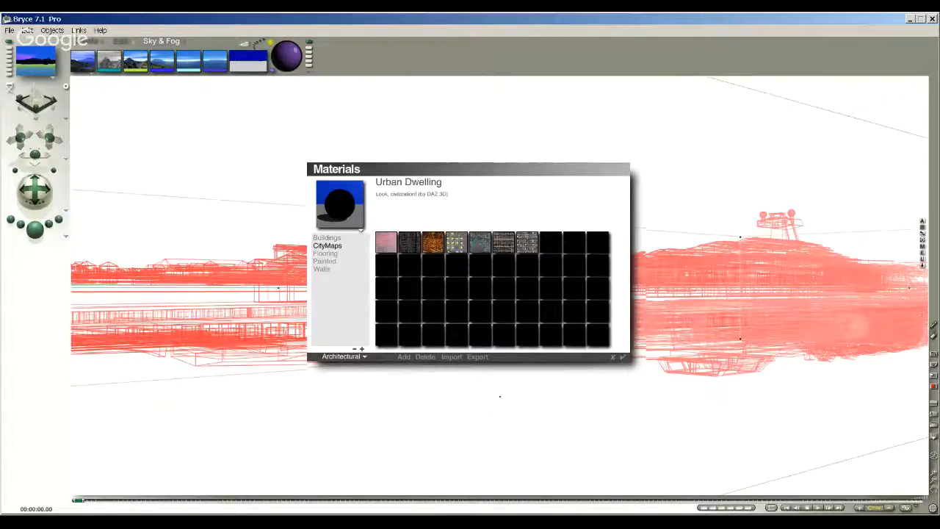
pyautogui.click(326, 253)
pyautogui.click(325, 261)
pyautogui.click(322, 269)
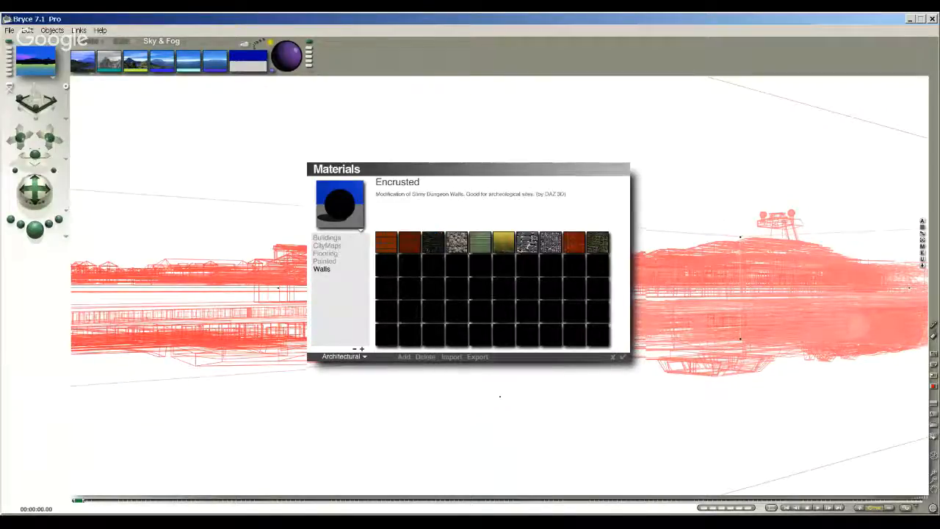
pyautogui.click(342, 356)
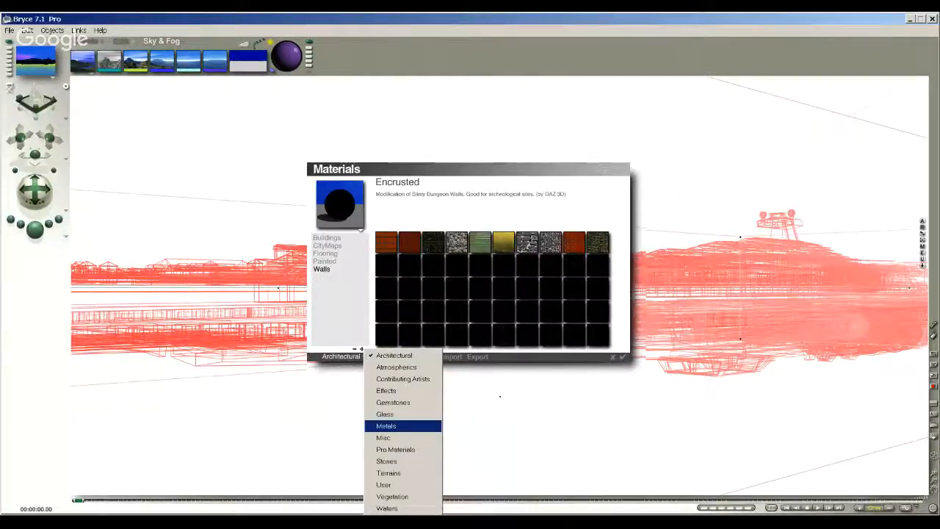
pyautogui.click(404, 425)
pyautogui.click(322, 308)
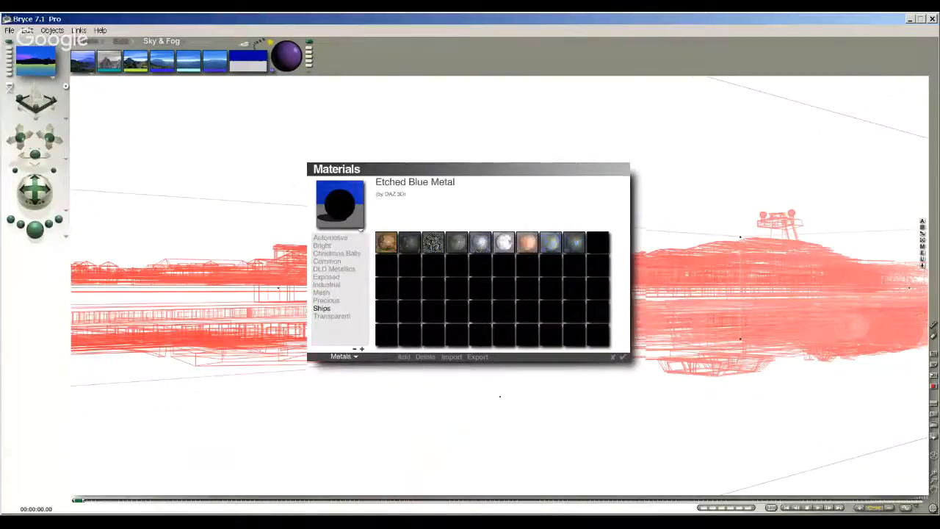
pyautogui.click(504, 243)
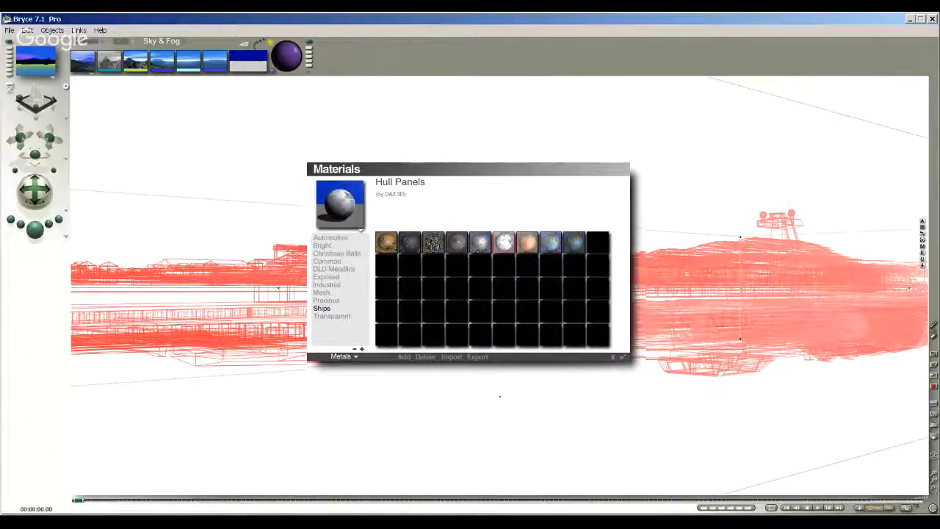
pyautogui.click(622, 357)
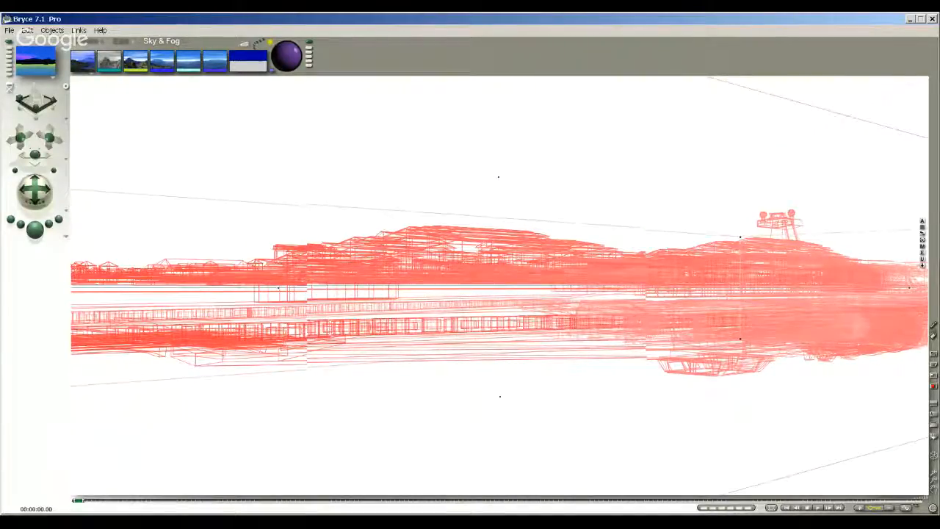
# Render the ship to preview its new material, and return to the wireframe view.
pyautogui.hotkey('ctrl', 'r')
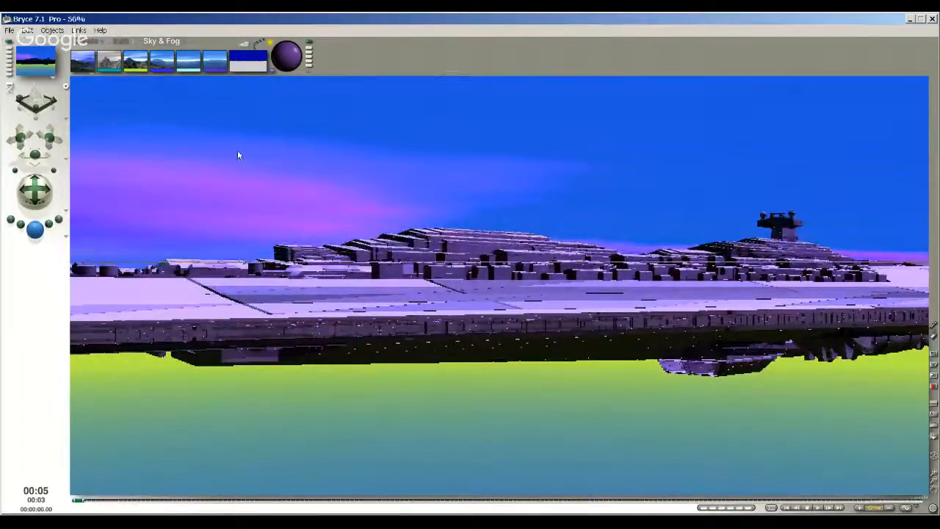
pyautogui.click(36, 191)
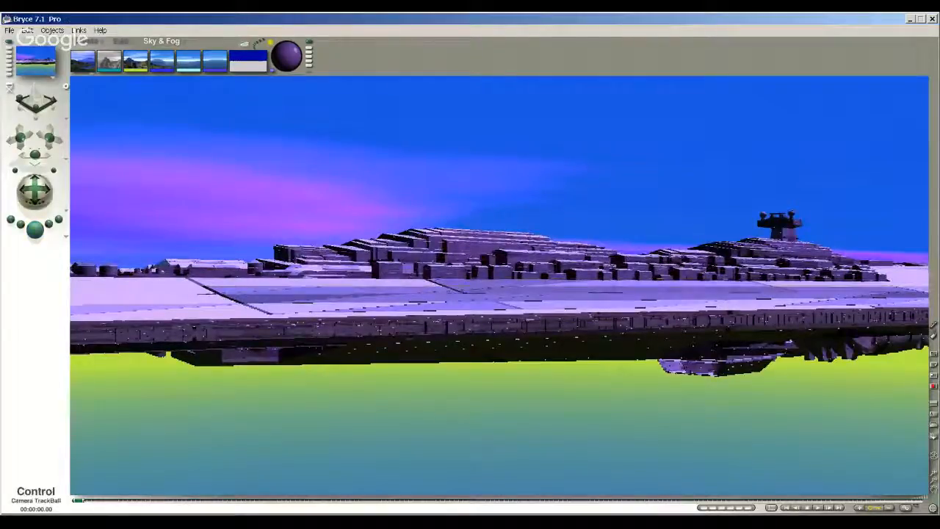
pyautogui.click(35, 191)
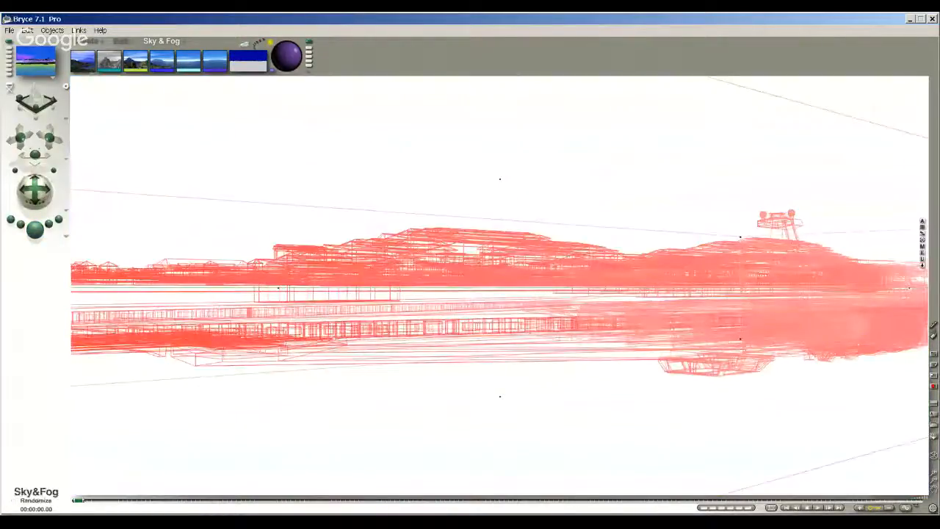
# Randomize the sky again until it turns dark purple and green, and render the scene.
pyautogui.click(259, 44)
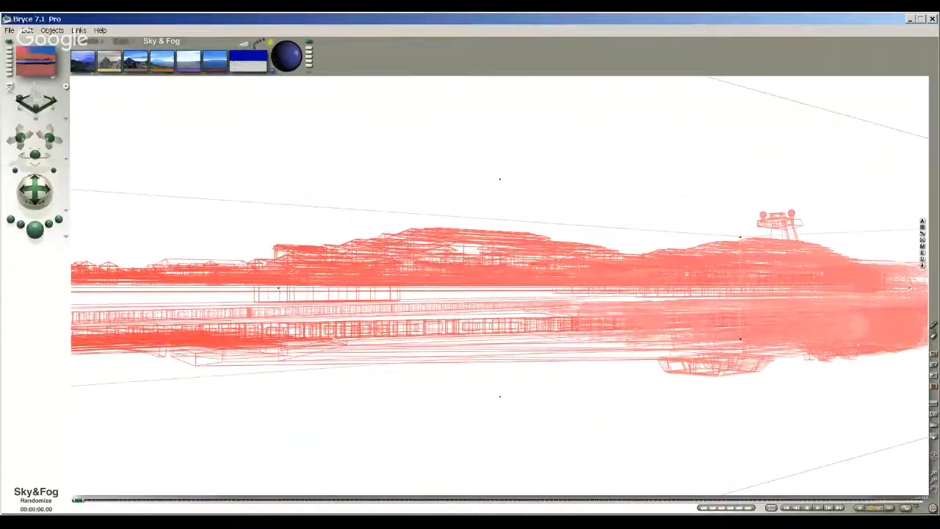
pyautogui.click(258, 43)
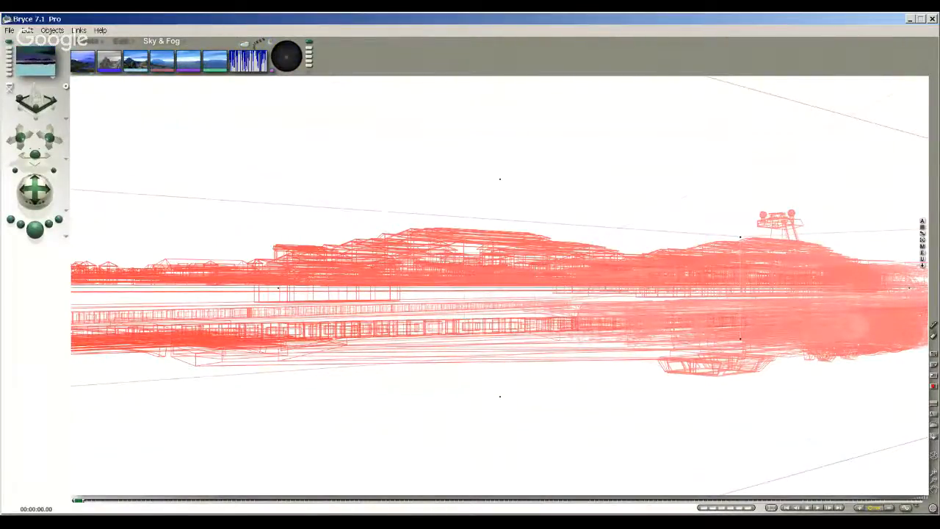
pyautogui.click(35, 230)
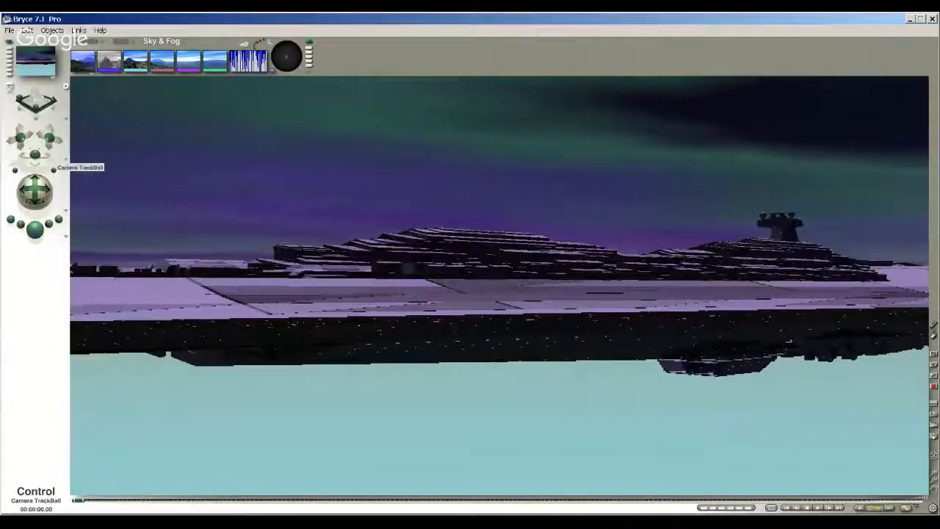
# Rotate the ship slightly, scale it down uniformly and raise it above the horizon, and render the result.
pyautogui.click(121, 41)
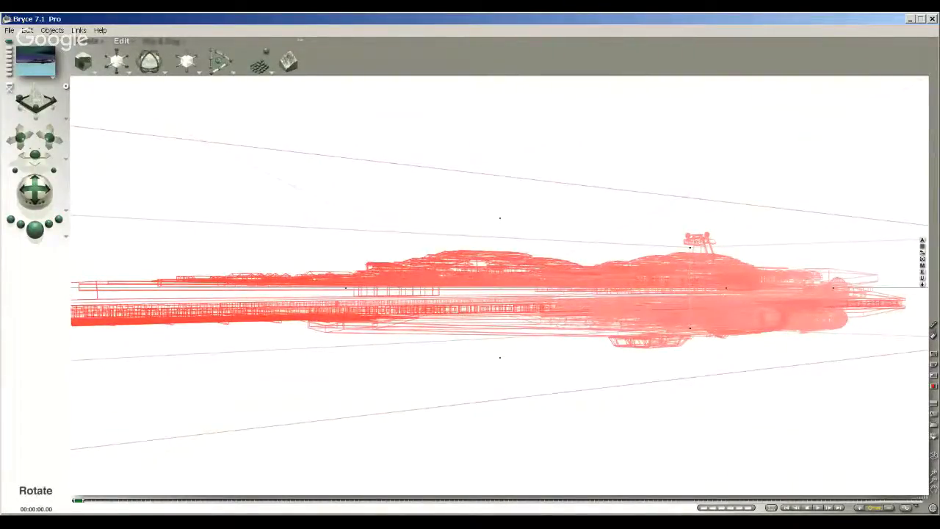
pyautogui.moveTo(150, 61); pyautogui.dragTo(110, 61)
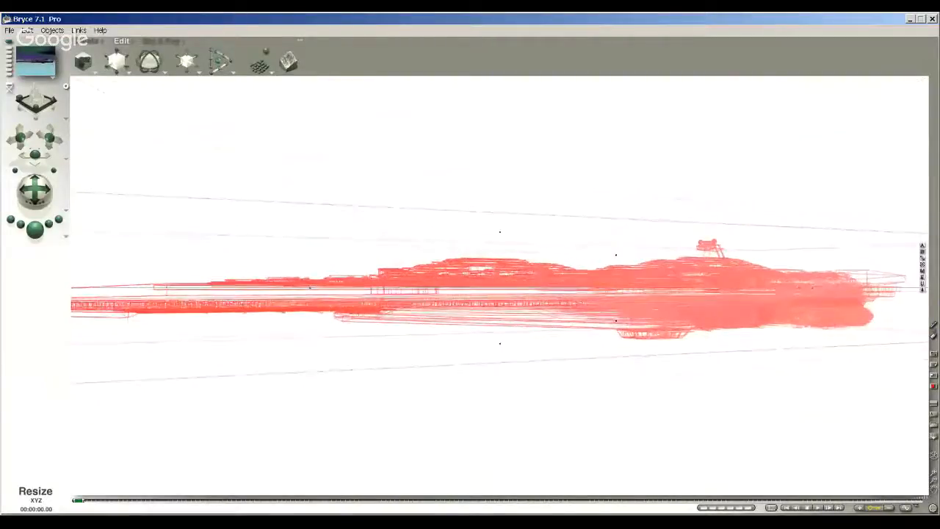
pyautogui.moveTo(573, 287); pyautogui.dragTo(613, 252)
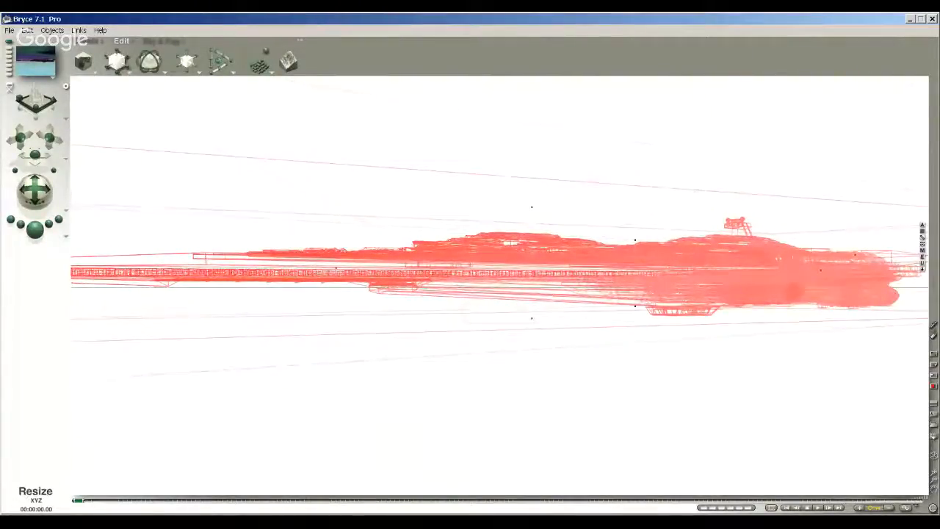
pyautogui.moveTo(36, 103); pyautogui.dragTo(131, 85)
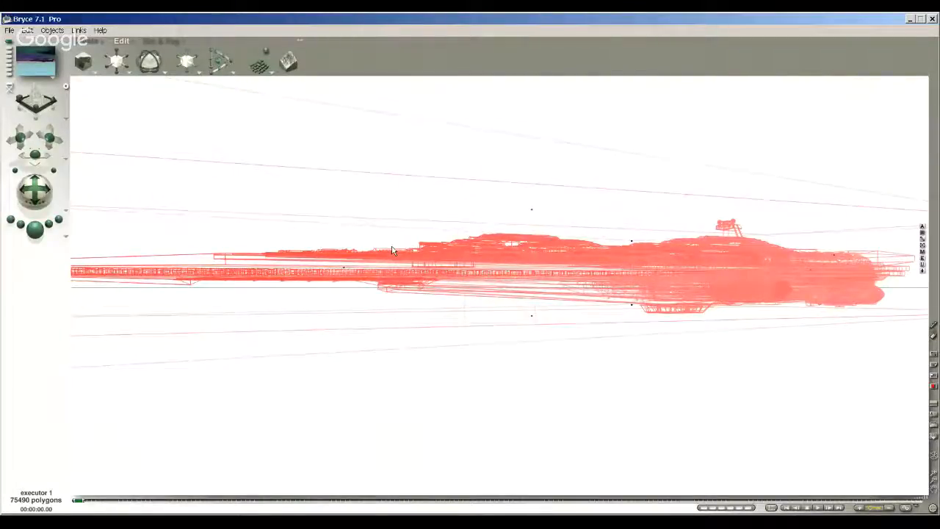
pyautogui.hotkey('ctrl', 'r')
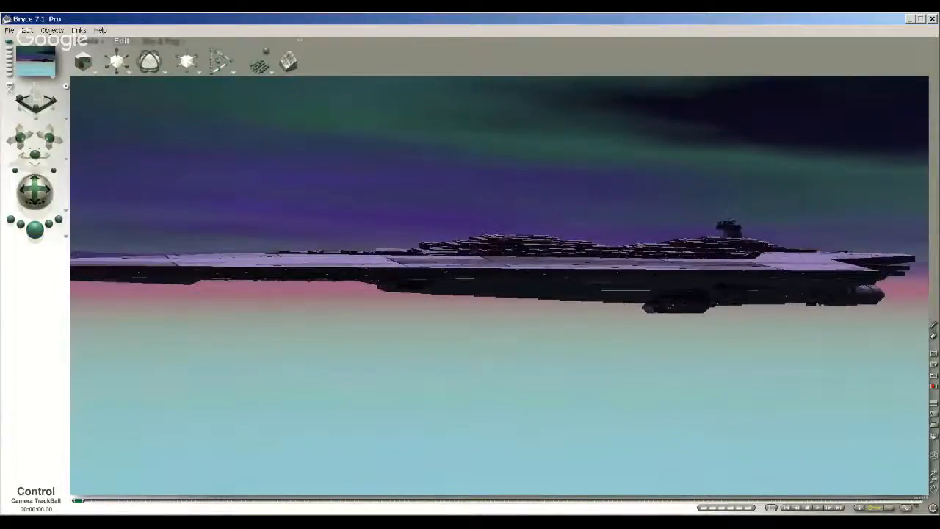
# Rotate the ship so its upper deck tilts toward the camera, and render the scene.
pyautogui.click(149, 107)
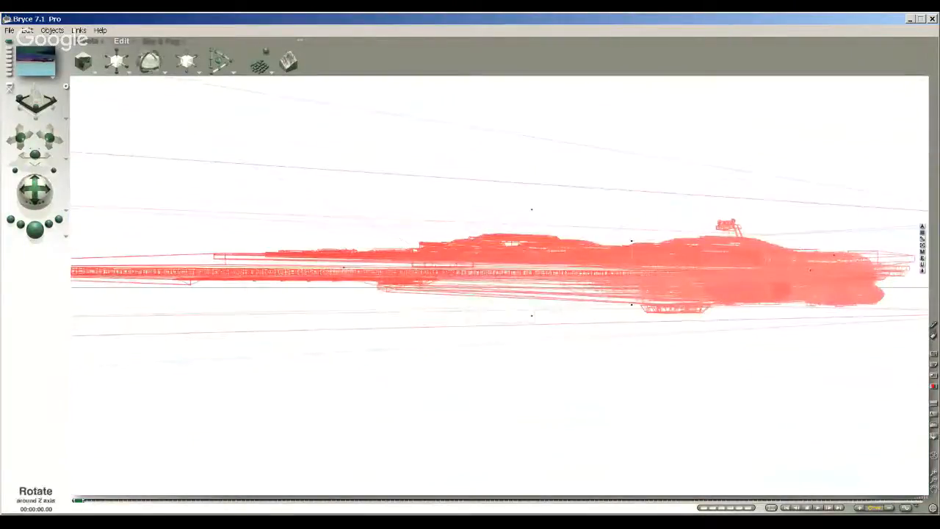
pyautogui.moveTo(116, 62); pyautogui.dragTo(100, 61)
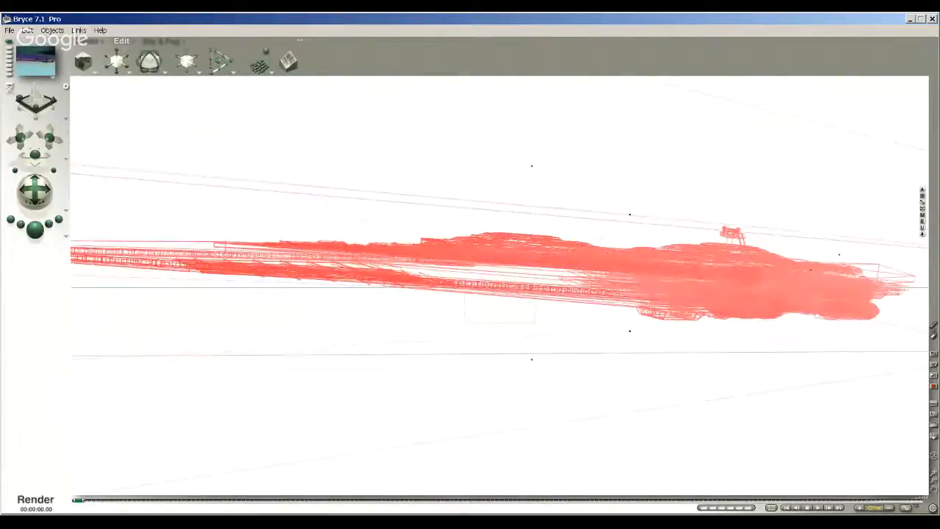
pyautogui.click(34, 229)
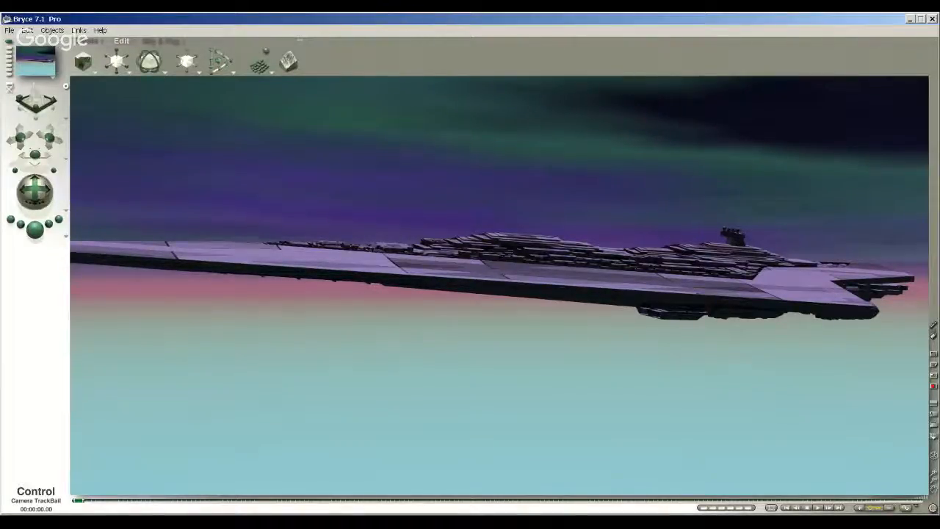
# Delete the executor ship from the scene and bring up the tools for creating objects.
pyautogui.click(489, 271)
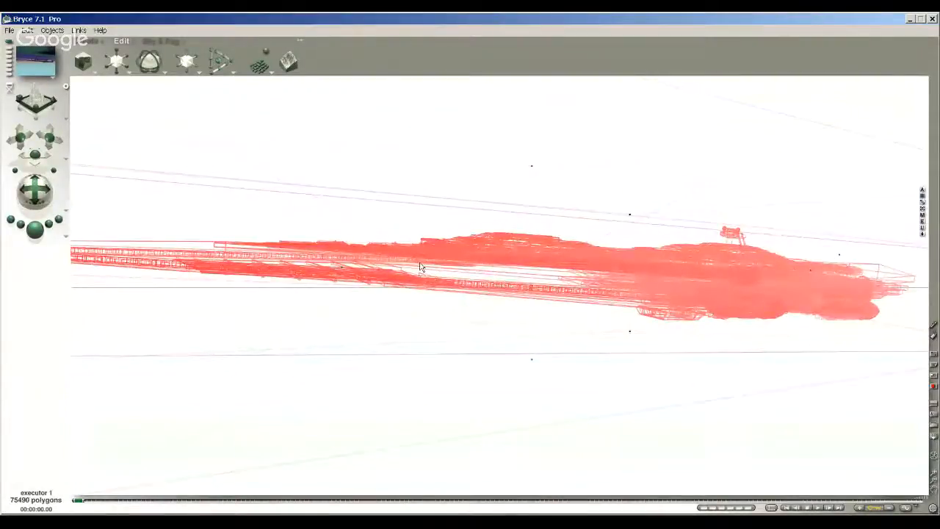
pyautogui.press('Delete')
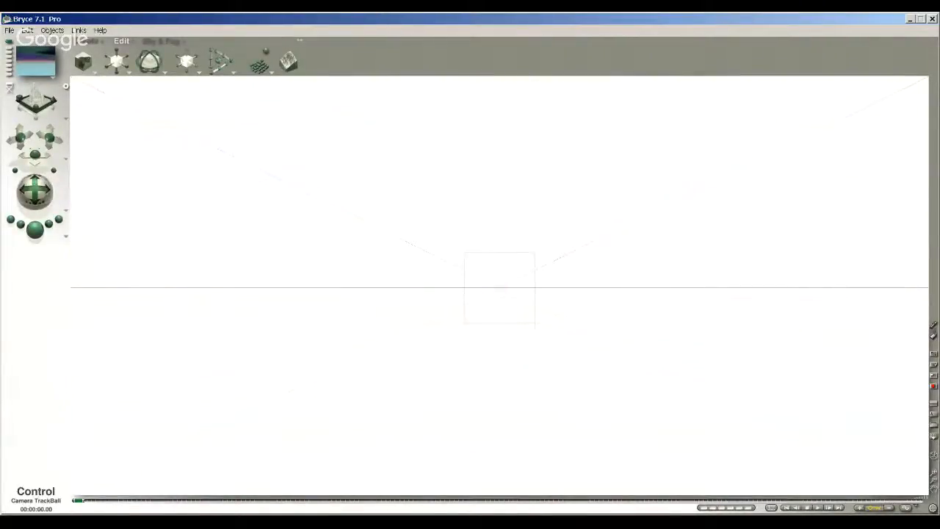
pyautogui.click(122, 41)
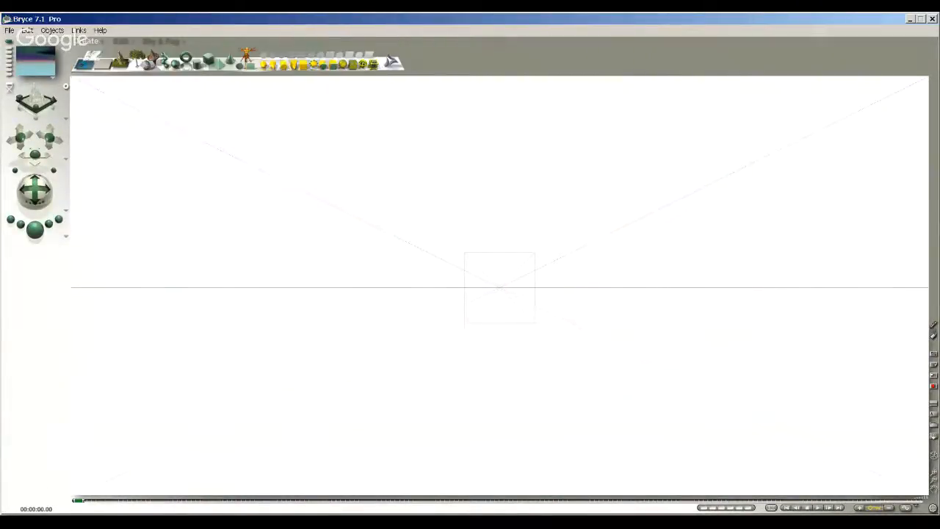
# Add an infinite plane and a terrain to the empty scene, and move the terrain toward the left side of the view.
pyautogui.click(84, 64)
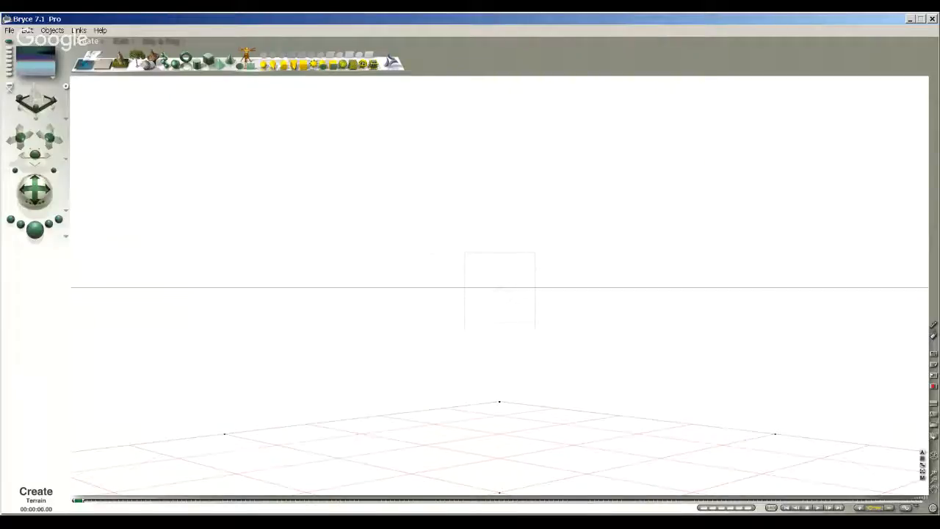
pyautogui.click(119, 59)
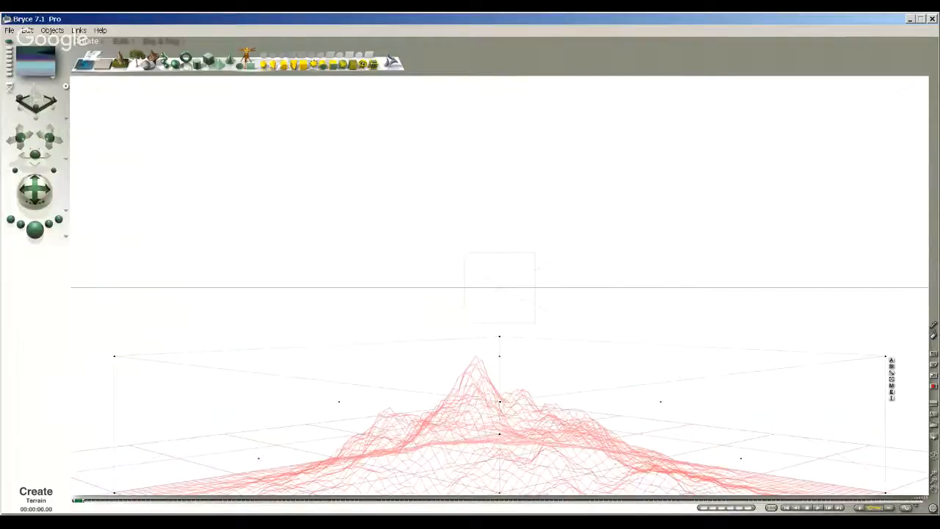
pyautogui.moveTo(606, 489); pyautogui.dragTo(384, 457)
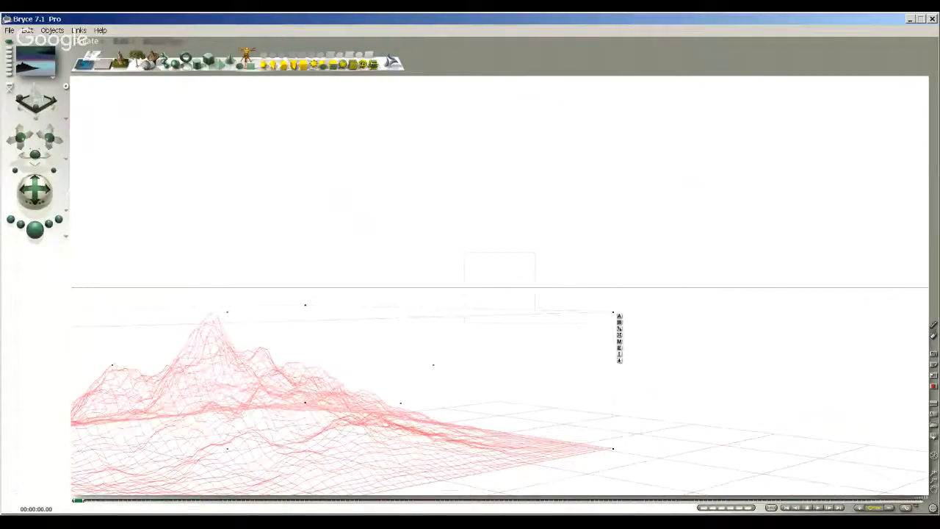
# Apply the Mechanical preset from the Ships metals to the terrain, and render the scene.
pyautogui.click(619, 341)
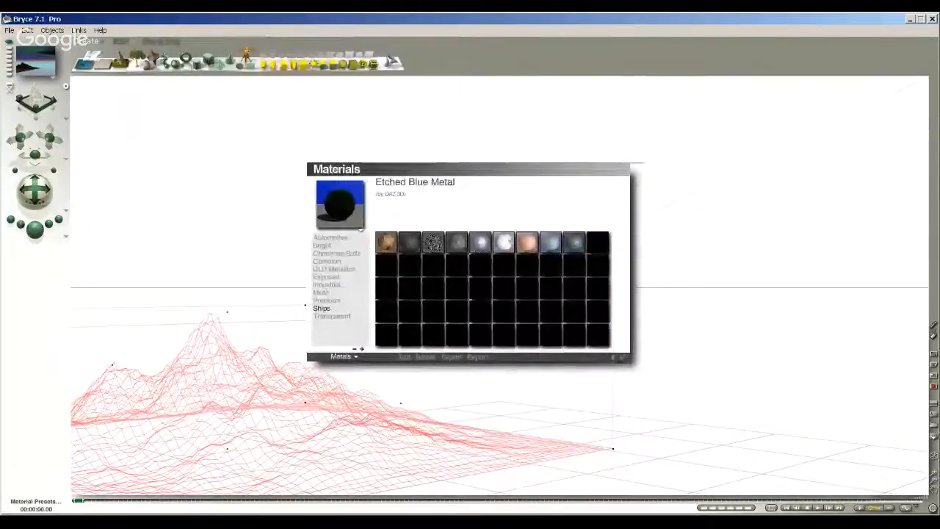
pyautogui.click(433, 242)
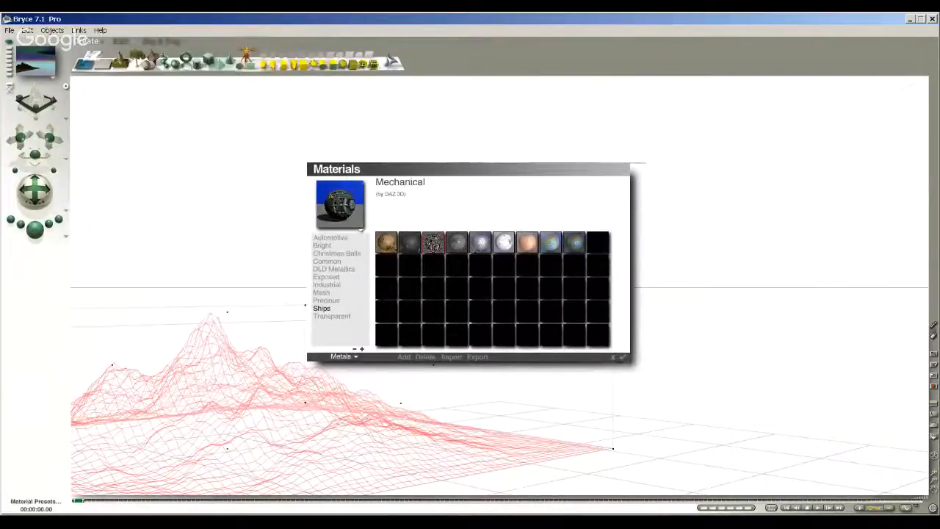
pyautogui.press('Return')
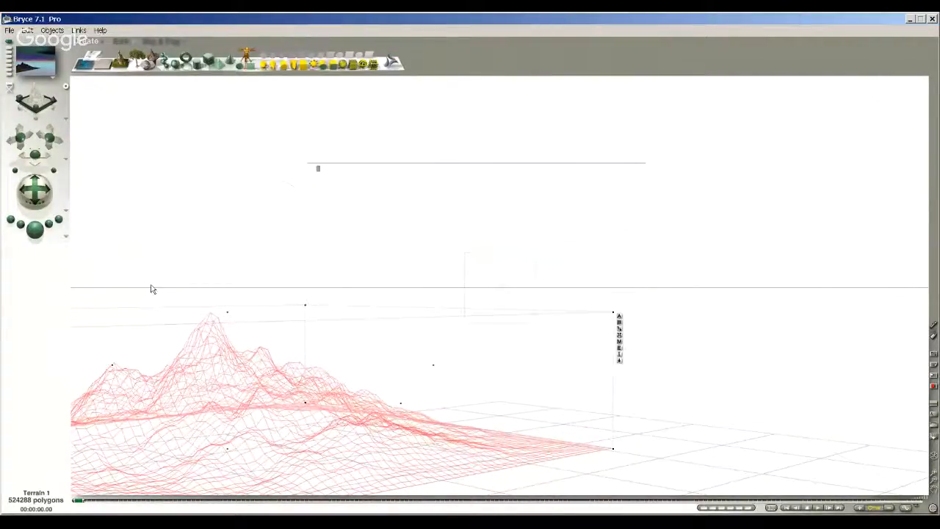
pyautogui.hotkey('ctrl', 'r')
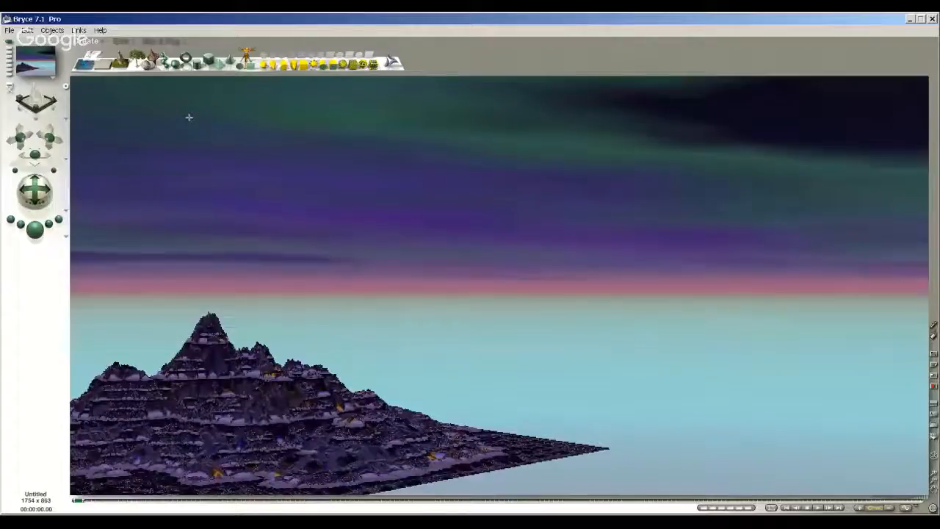
# Compare several Daytime sky presets and apply Monday Sky to the scene.
pyautogui.click(162, 41)
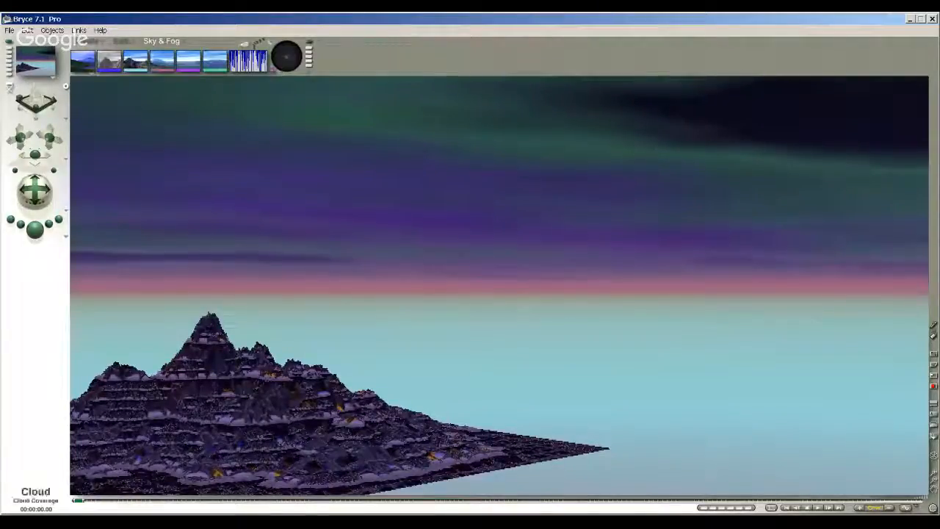
pyautogui.click(182, 42)
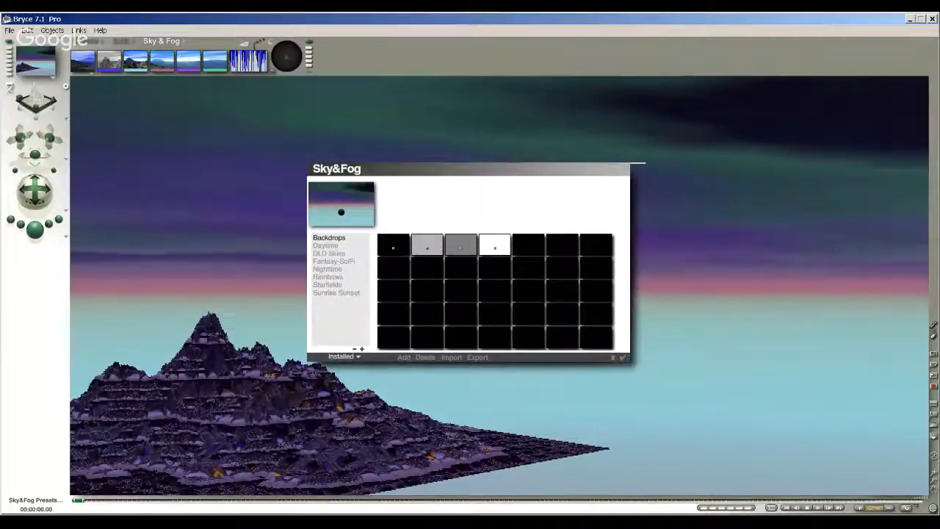
pyautogui.click(326, 246)
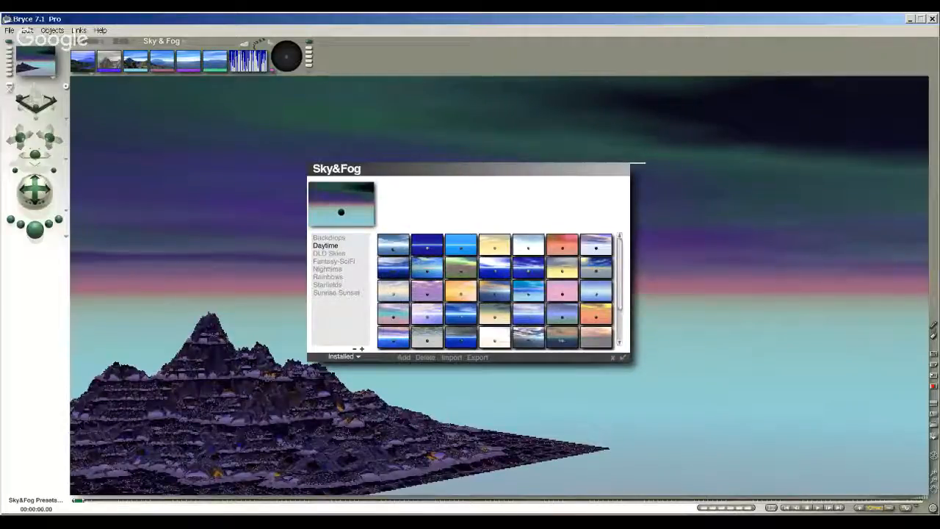
pyautogui.click(393, 244)
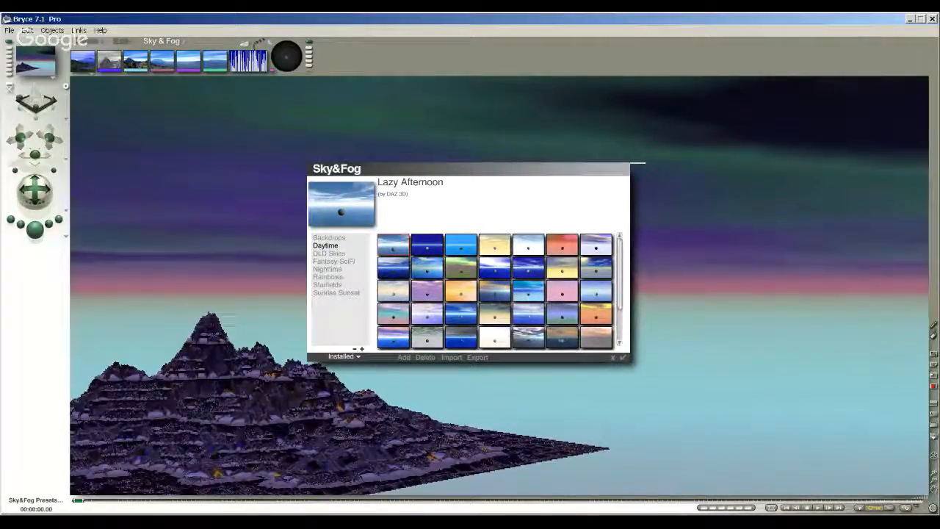
pyautogui.click(494, 267)
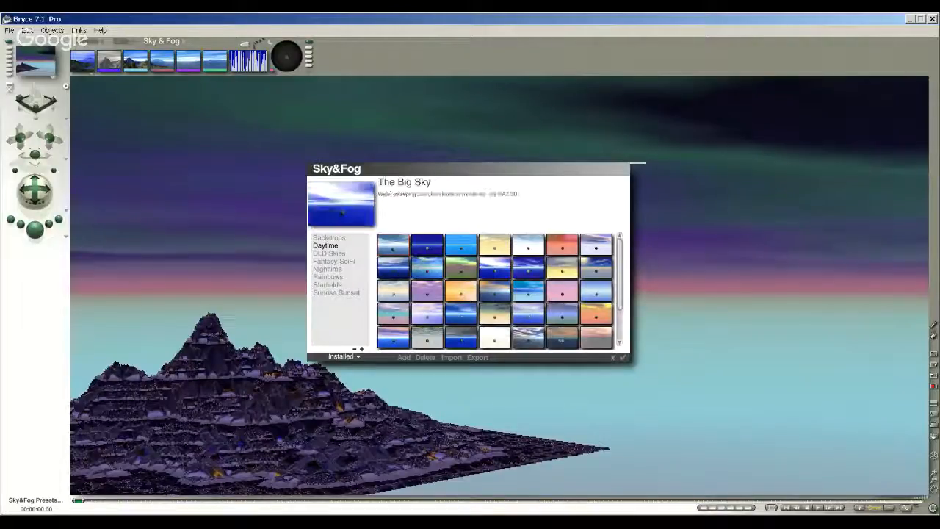
pyautogui.click(528, 268)
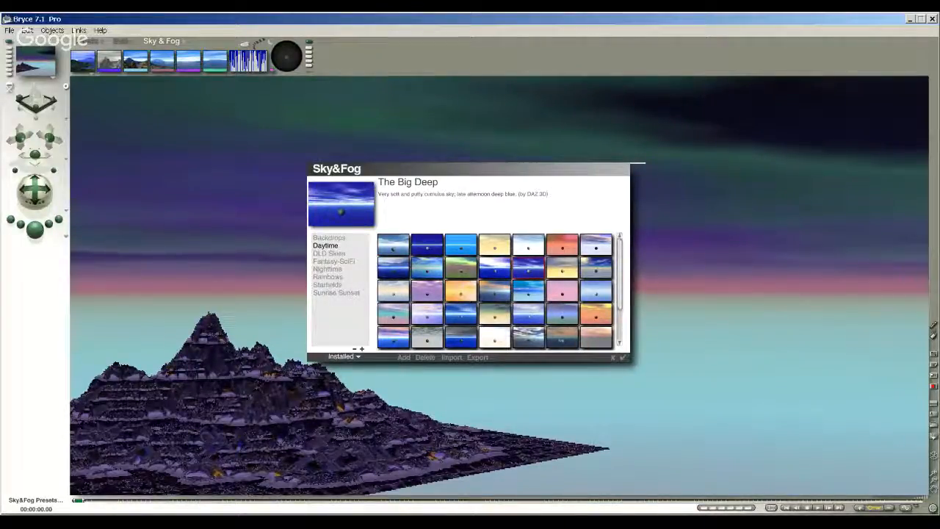
pyautogui.click(460, 313)
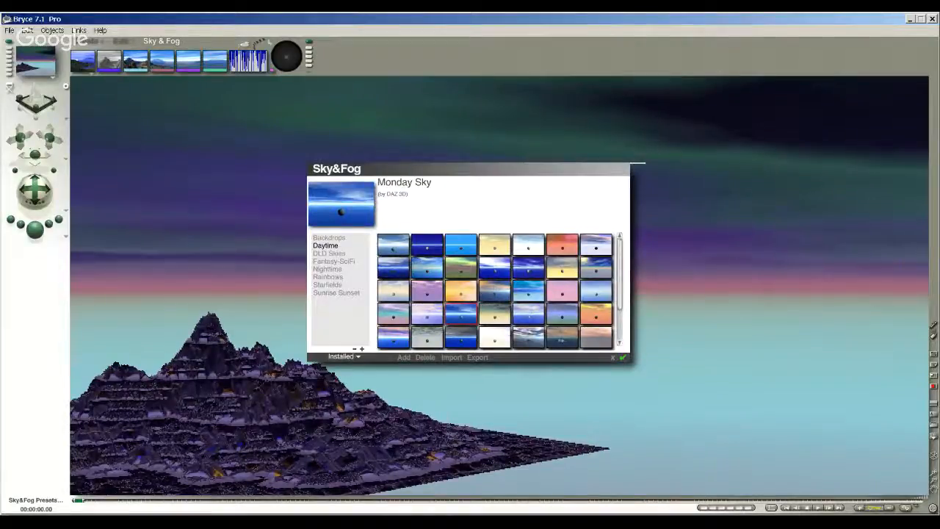
pyautogui.click(623, 358)
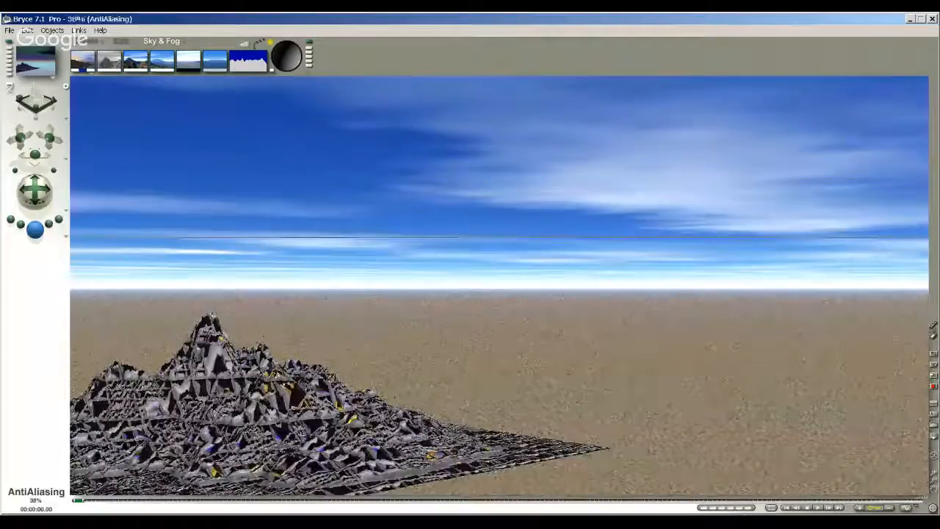
# Apply the Iceblocks and Snow preset from the Pro Materials Terrains category to the infinite plane, and render the scene.
pyautogui.click(301, 251)
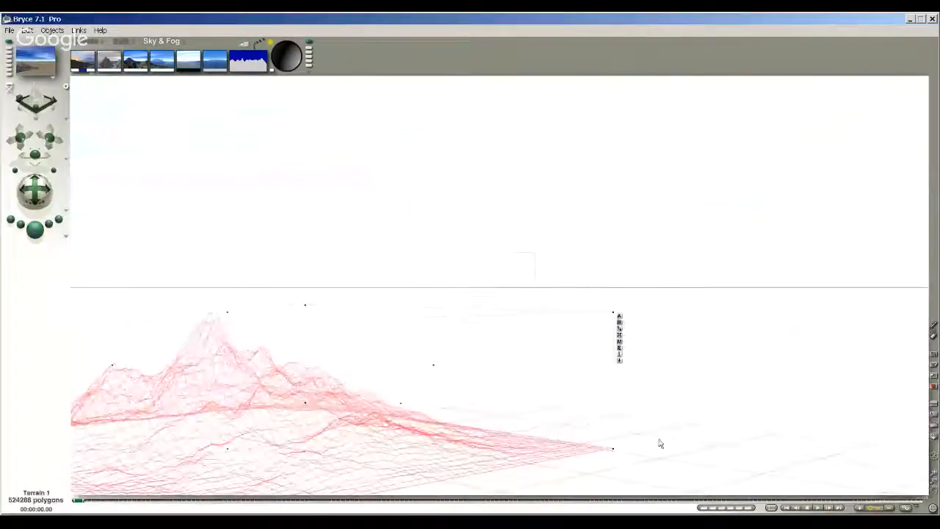
pyautogui.click(700, 465)
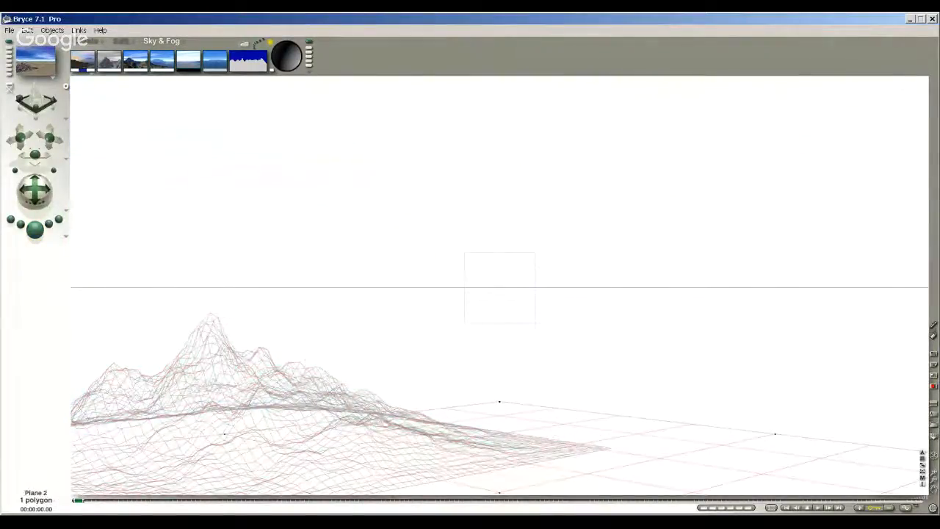
pyautogui.click(132, 42)
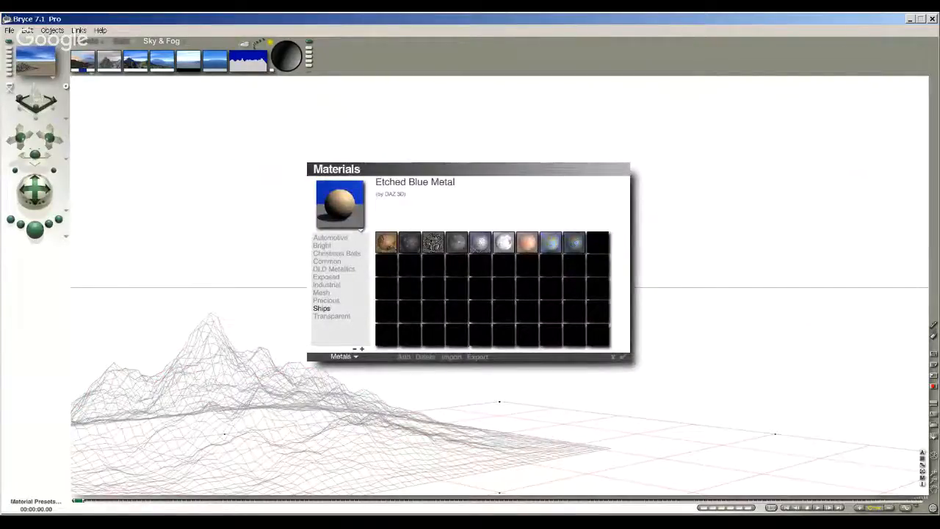
pyautogui.click(343, 356)
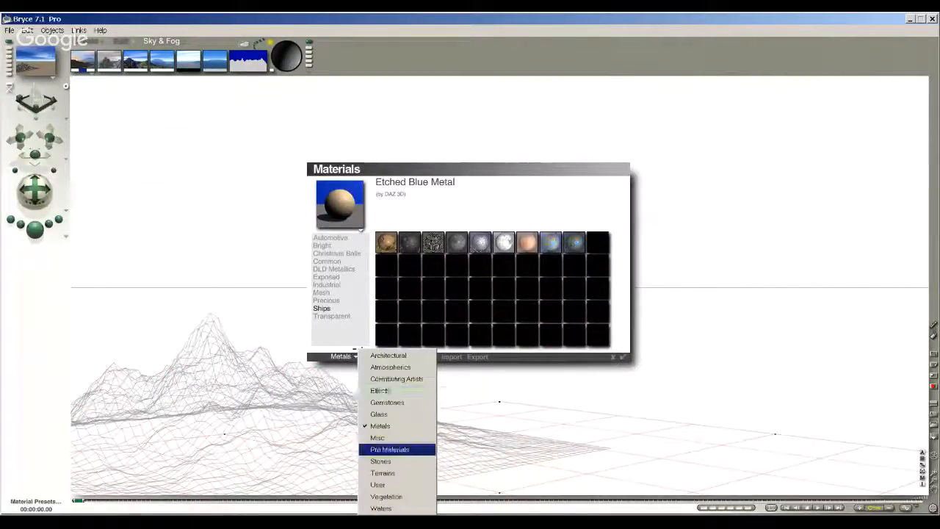
pyautogui.click(390, 449)
pyautogui.scroll(-4, 339, 288)
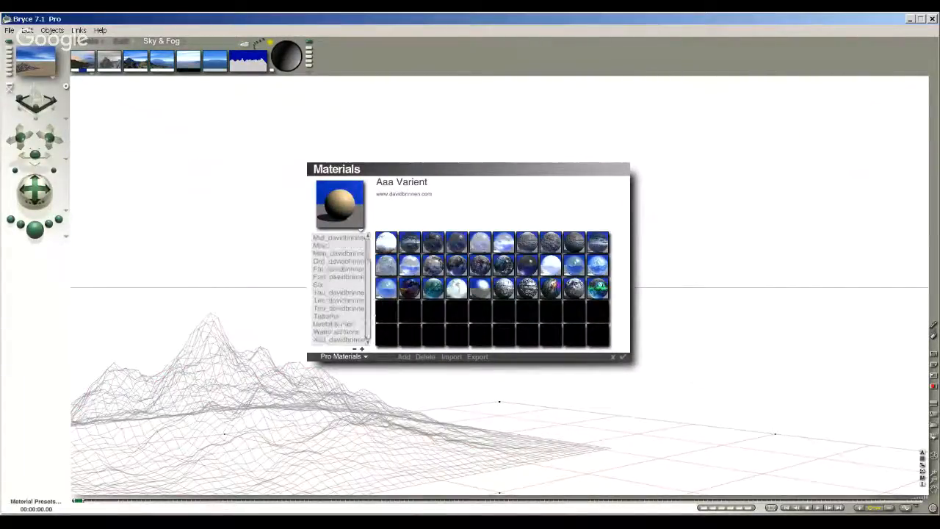
pyautogui.click(326, 316)
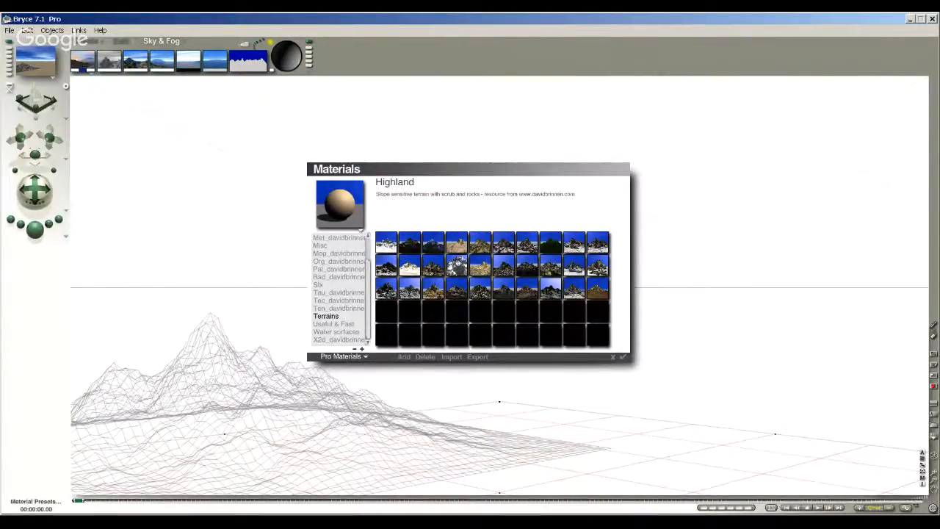
pyautogui.click(457, 266)
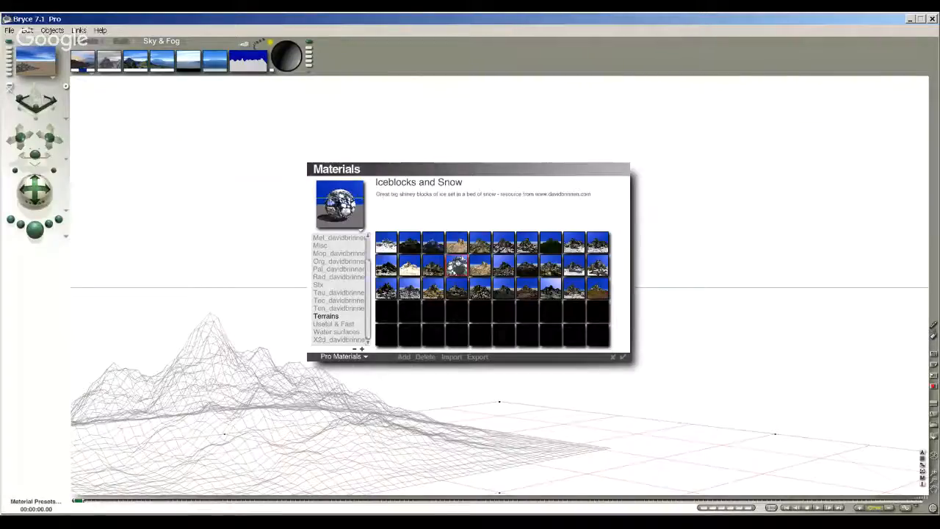
pyautogui.press('Return')
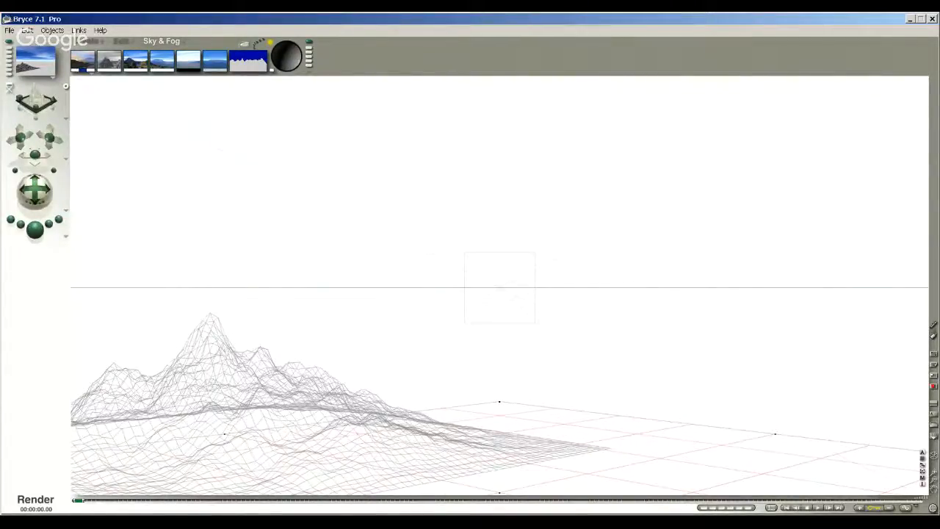
pyautogui.click(35, 229)
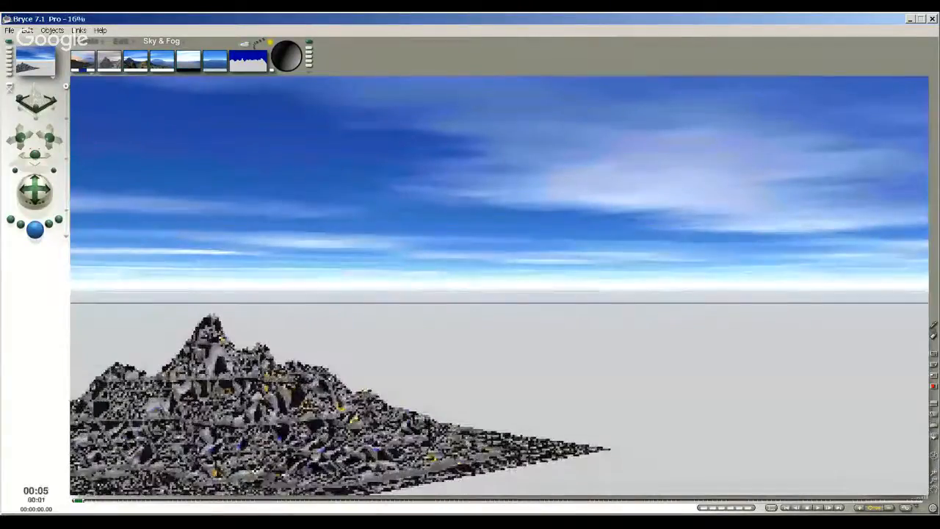
# Give the infinite plane the Heavy Seas preset from the Pro Materials Water surfaces category, and render the scene.
pyautogui.click(35, 191)
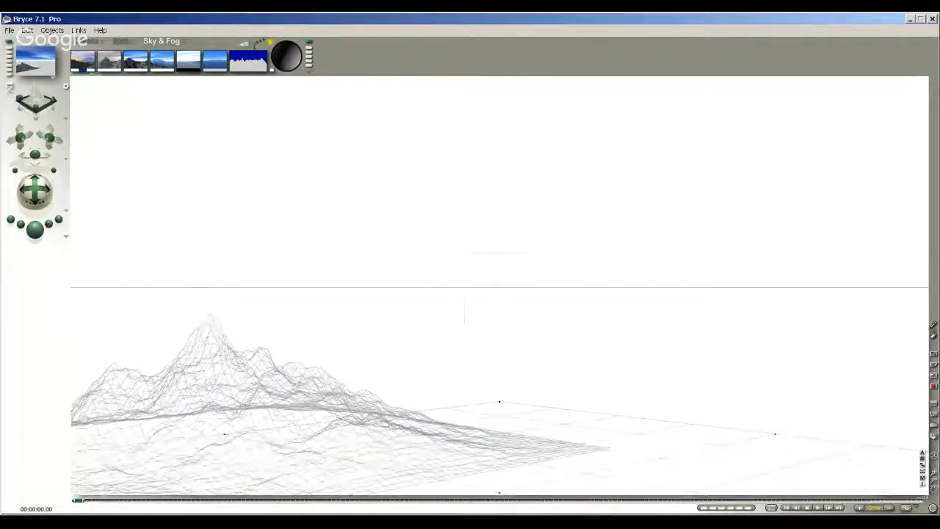
pyautogui.hotkey('ctrl', 'm')
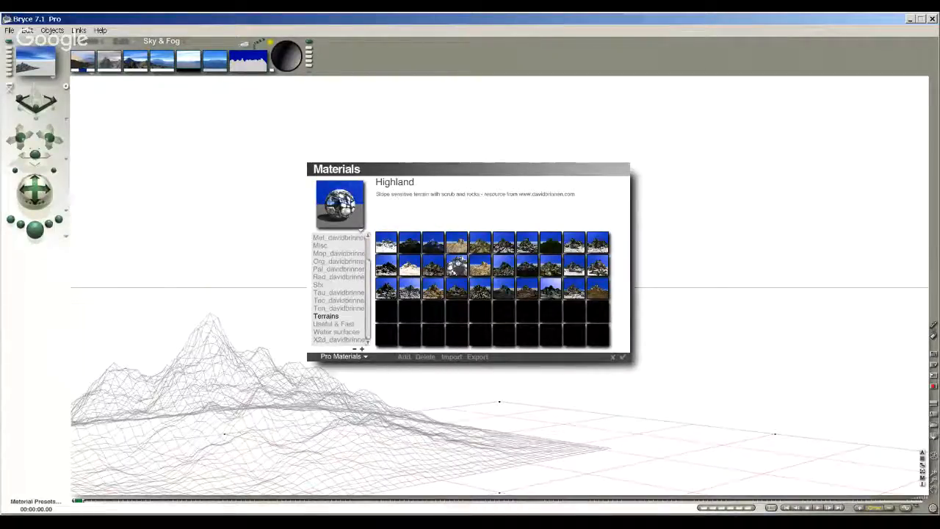
pyautogui.click(333, 324)
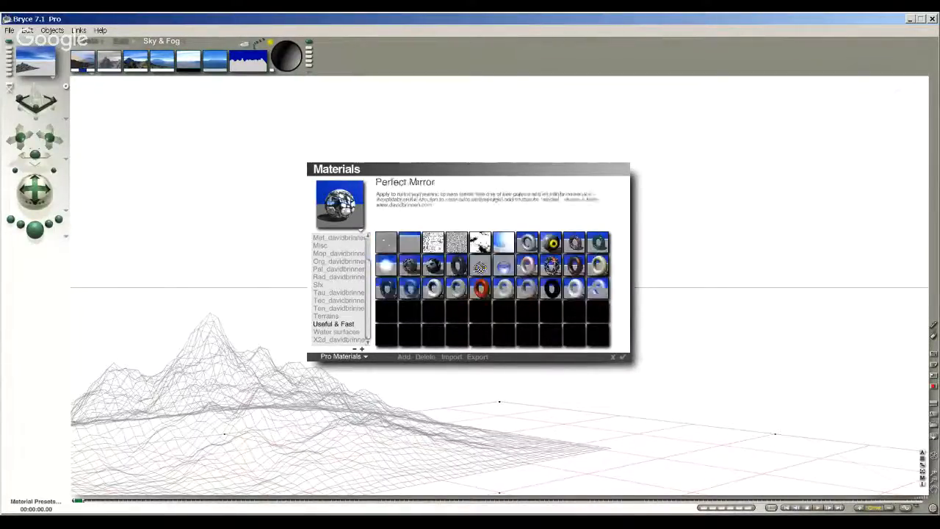
pyautogui.click(336, 332)
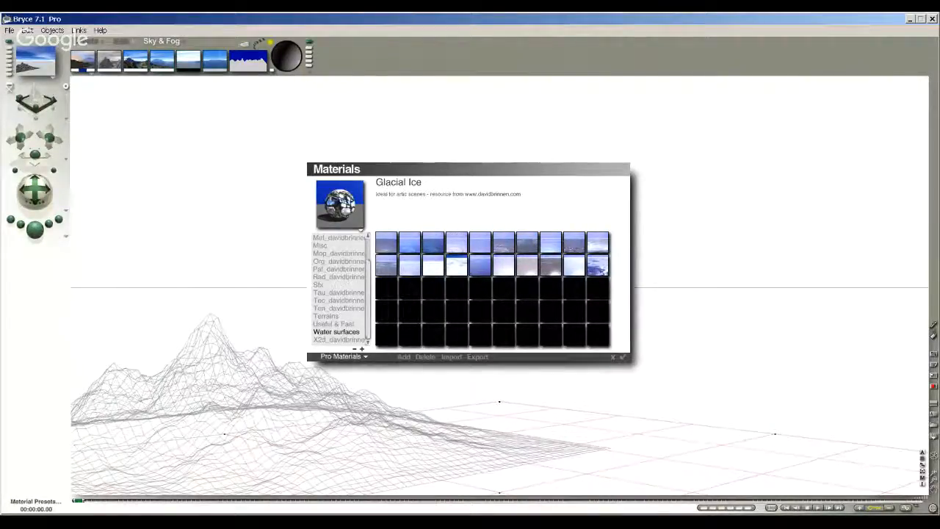
pyautogui.click(386, 265)
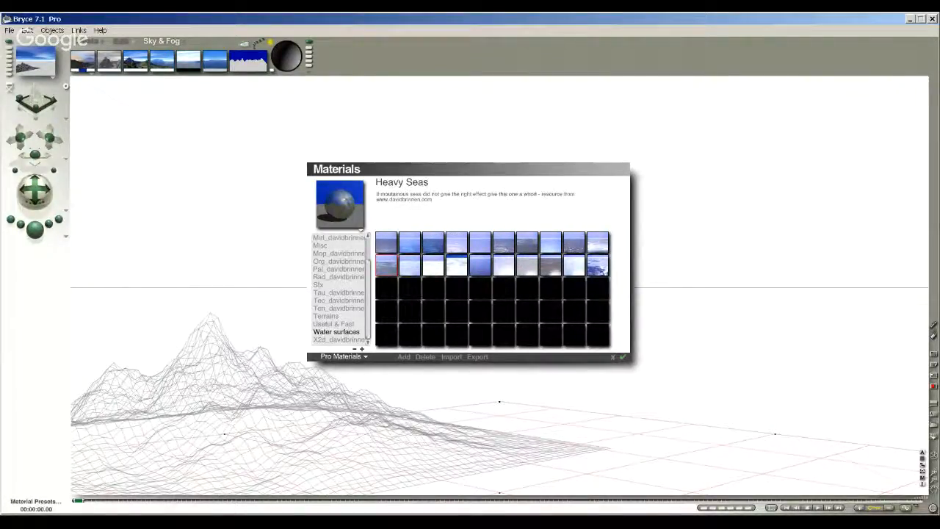
pyautogui.press('Return')
pyautogui.click(35, 229)
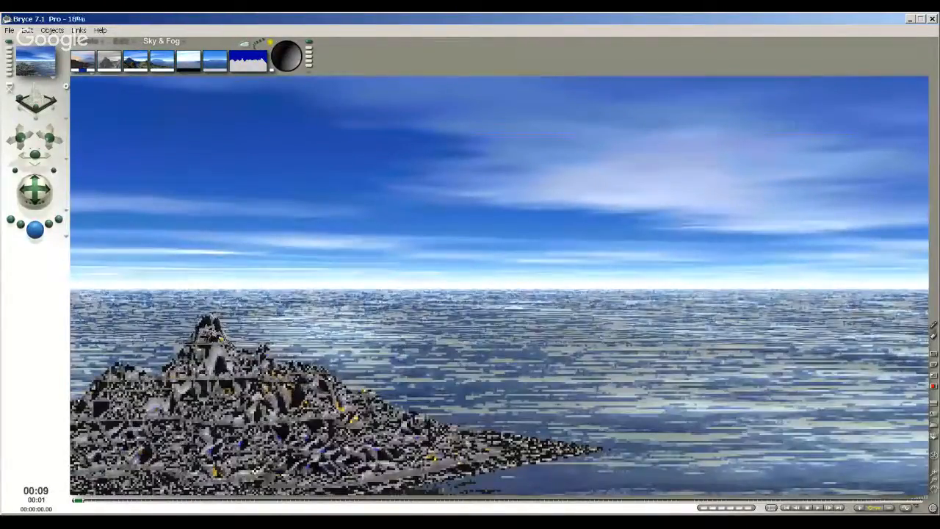
# Return to the wireframe view and add a second terrain to the scene.
pyautogui.click(34, 191)
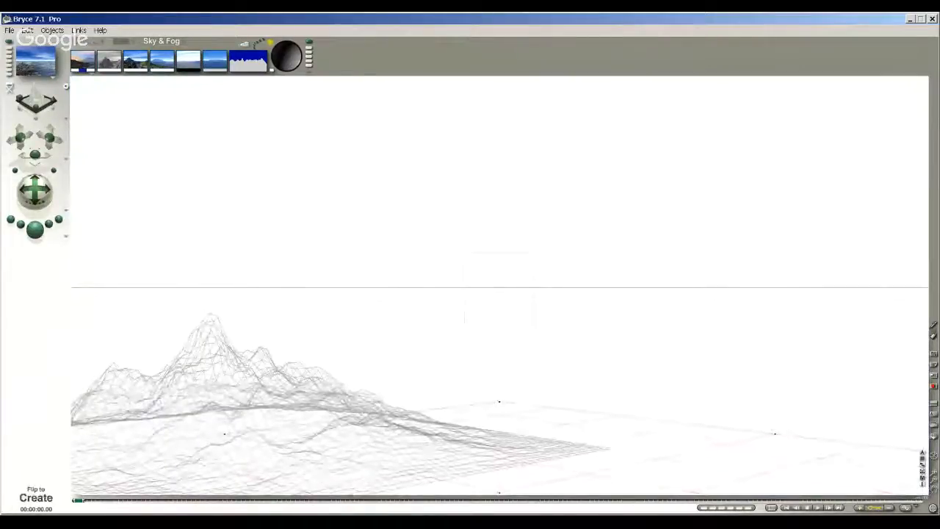
pyautogui.click(88, 41)
pyautogui.click(121, 62)
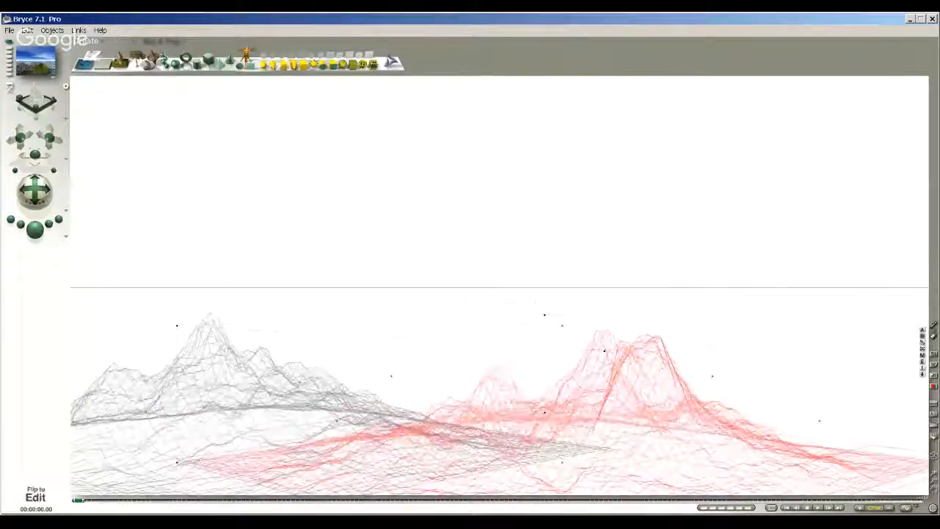
# Reposition the second terrain farther from the camera and land it on the plane.
pyautogui.click(122, 41)
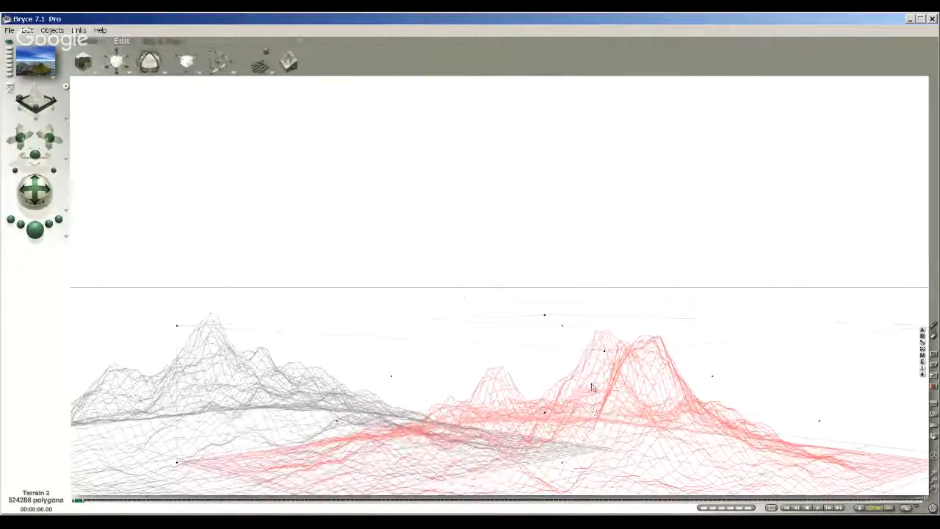
pyautogui.moveTo(185, 60); pyautogui.dragTo(249, 55)
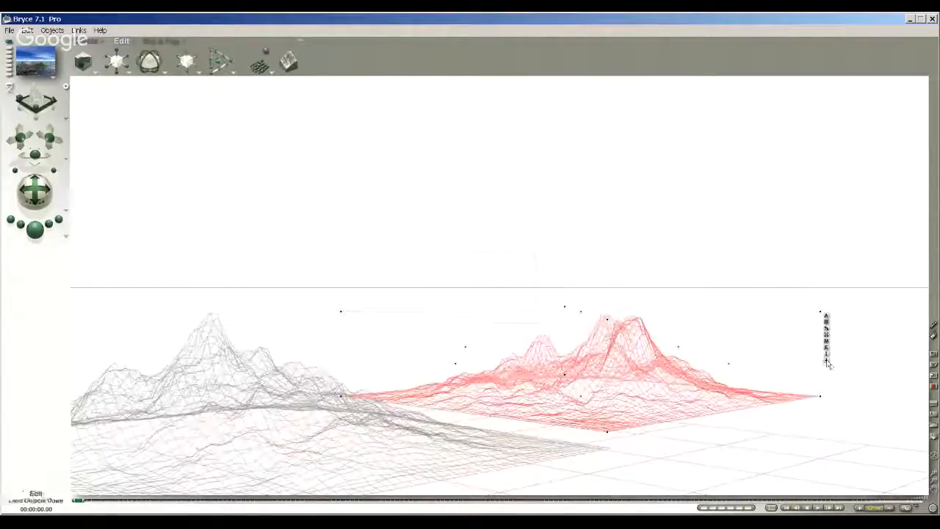
pyautogui.click(826, 362)
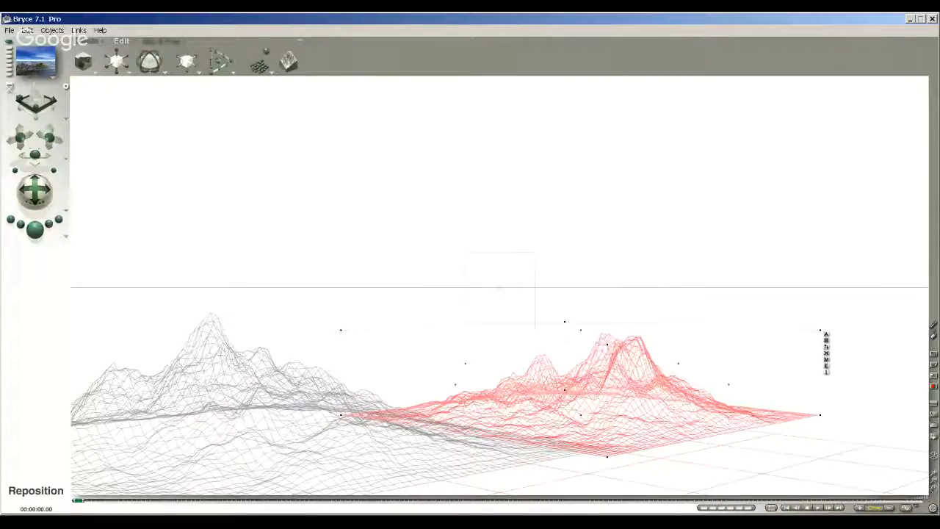
# Nudge the second terrain slightly toward the first one and add a third terrain to the scene.
pyautogui.moveTo(194, 69); pyautogui.dragTo(181, 69)
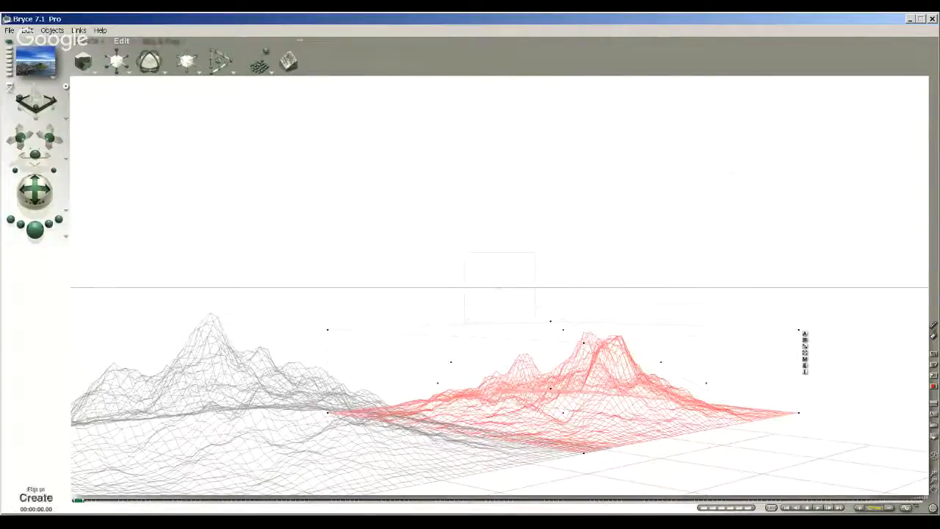
pyautogui.click(93, 40)
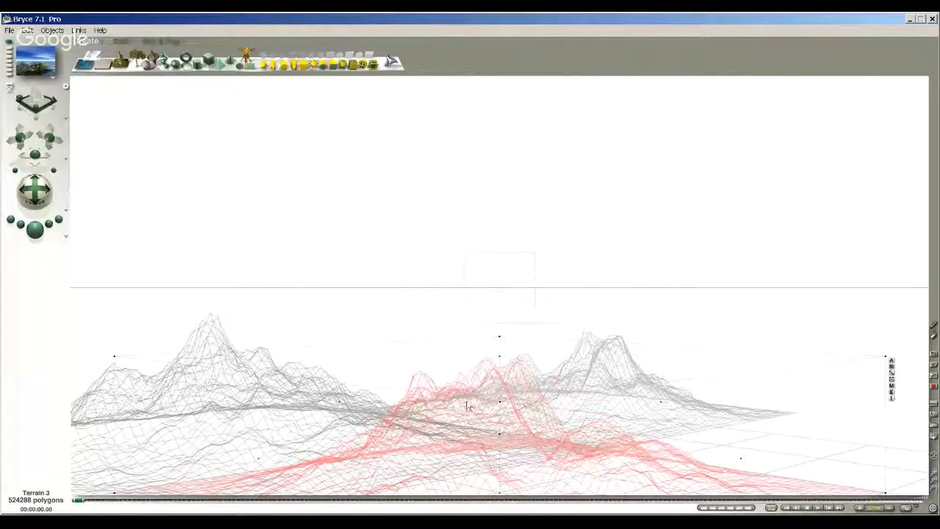
# Rotate and reposition the third terrain so it sits in front and to the right of the second one, and render the scene.
pyautogui.click(122, 40)
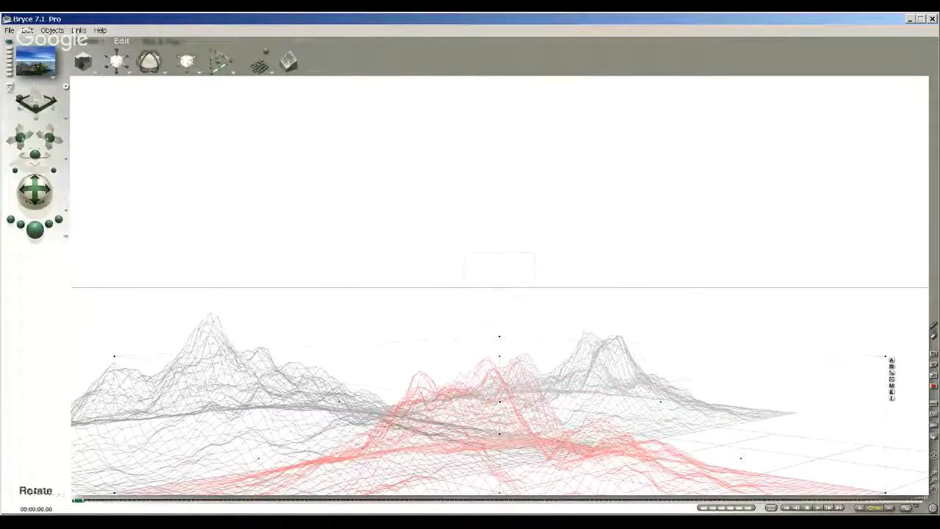
pyautogui.moveTo(188, 61); pyautogui.dragTo(247, 49)
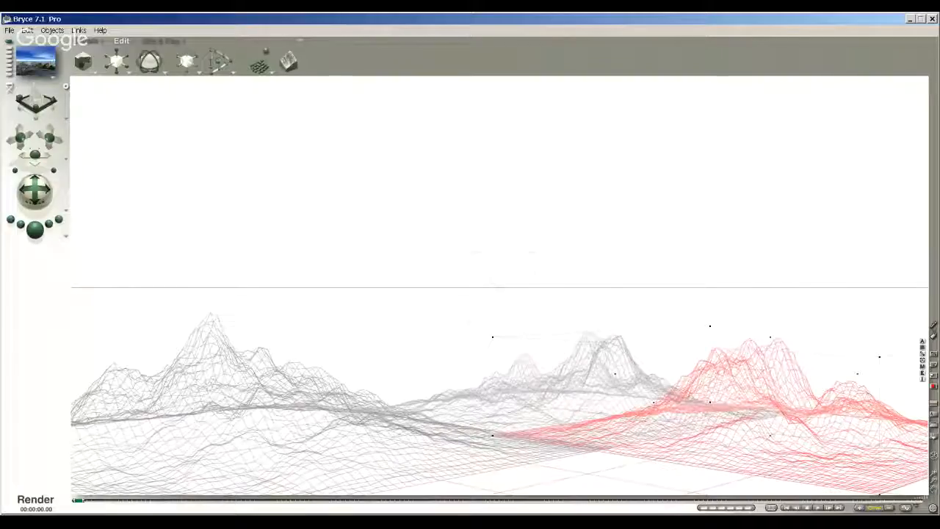
pyautogui.click(34, 228)
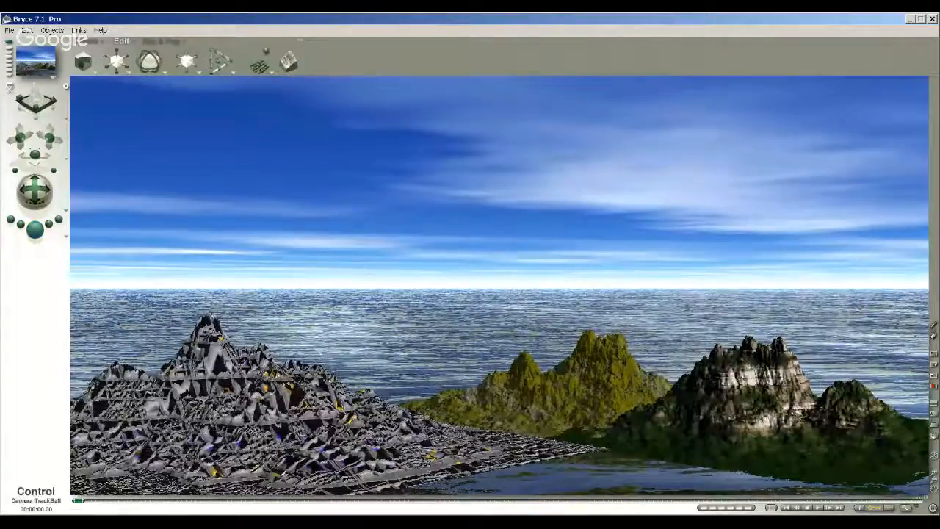
# Return to the wireframe view and reposition the first terrain lower in the foreground, closer to the other terrains.
pyautogui.click(255, 351)
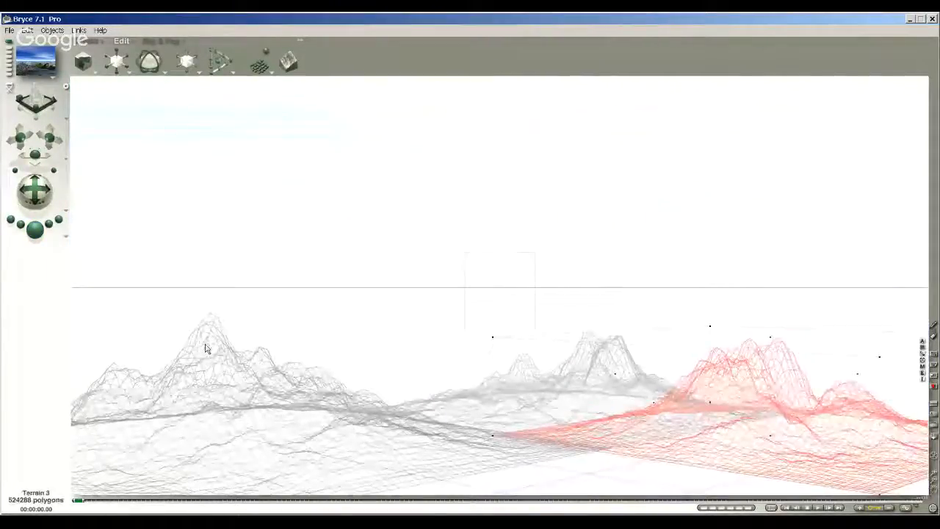
pyautogui.moveTo(207, 348)
pyautogui.mouseDown()
pyautogui.moveTo(205, 362)
pyautogui.moveTo(195, 336)
pyautogui.mouseUp()
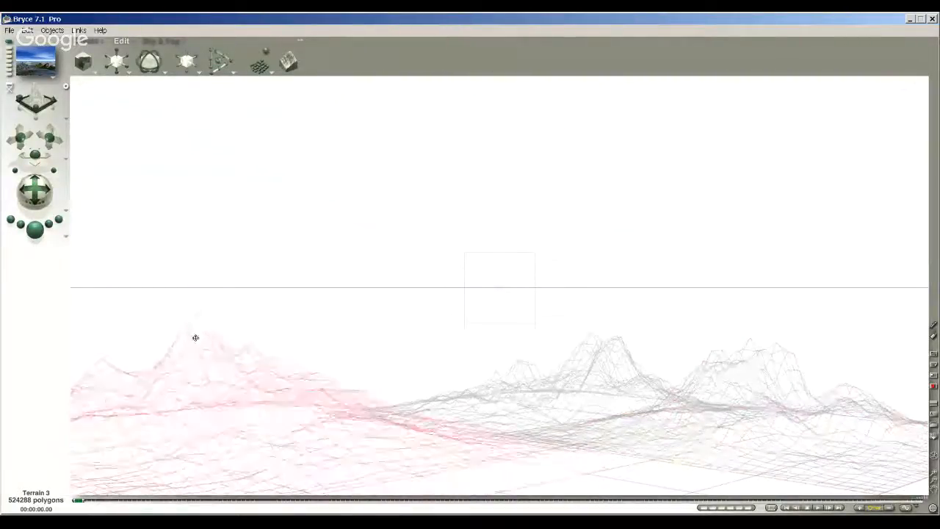
pyautogui.moveTo(239, 389); pyautogui.dragTo(239, 436)
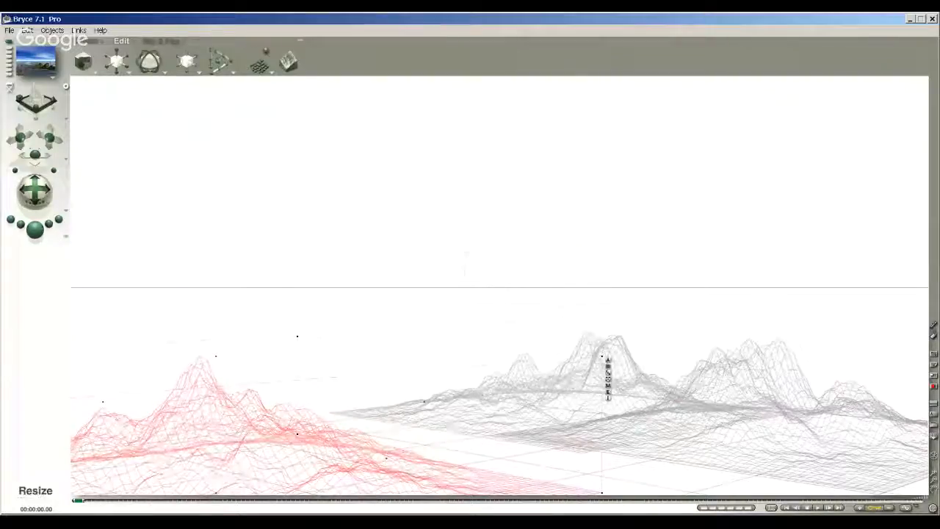
pyautogui.moveTo(126, 68); pyautogui.dragTo(345, 208)
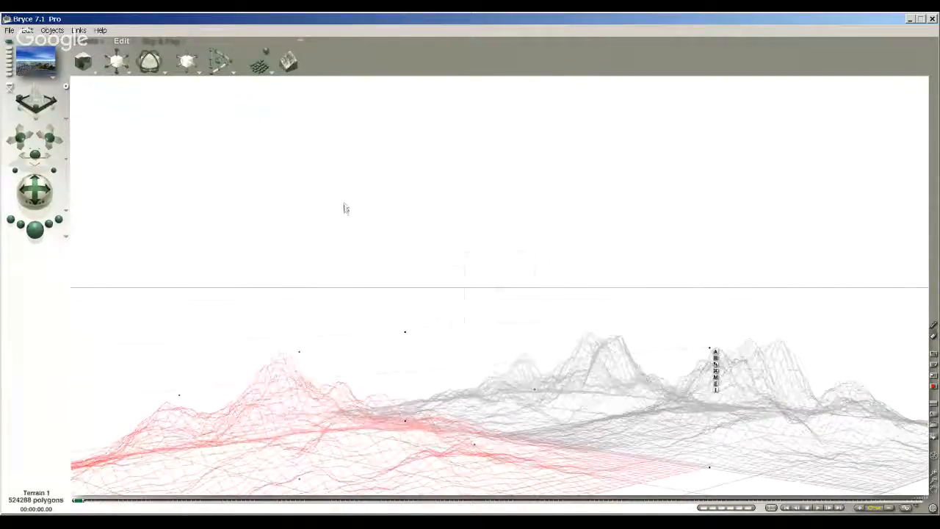
# Stretch the third terrain so its edge extends toward the first terrain, and render the scene.
pyautogui.click(737, 454)
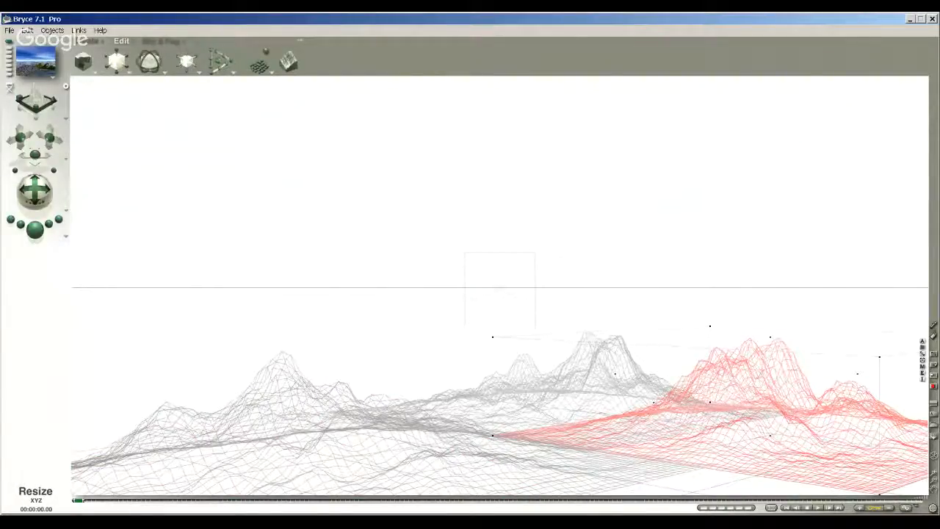
pyautogui.moveTo(109, 67); pyautogui.dragTo(136, 67)
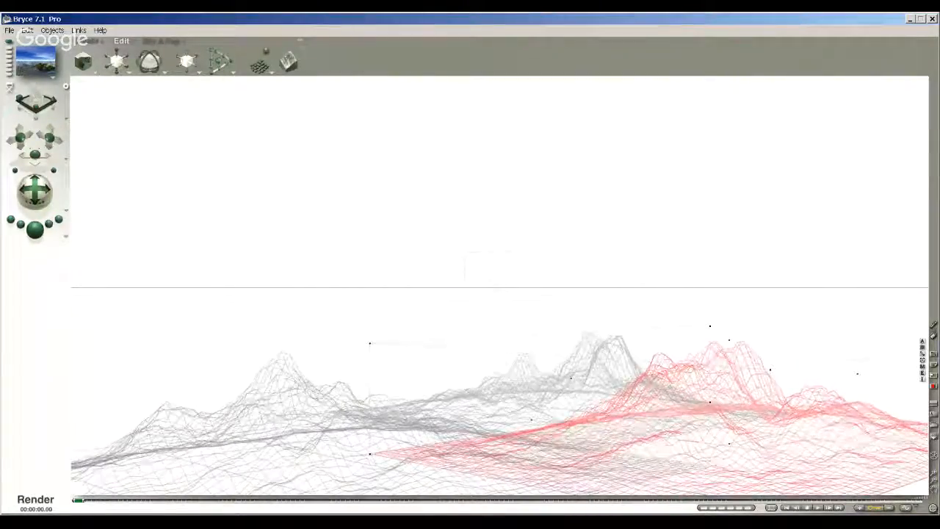
pyautogui.click(35, 229)
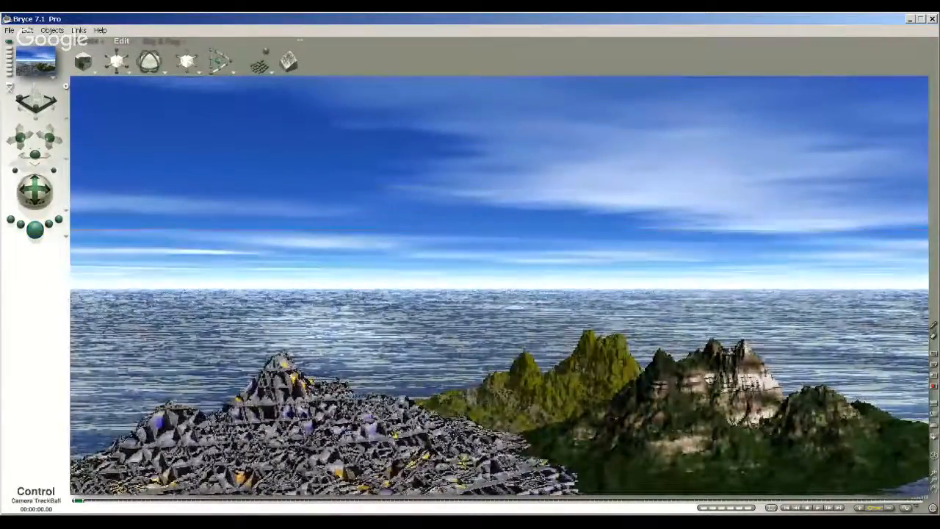
# Give the first terrain the Iceblocks and Snow preset from the Pro Materials Terrains category, and render the scene.
pyautogui.moveTo(35, 190); pyautogui.dragTo(51, 189)
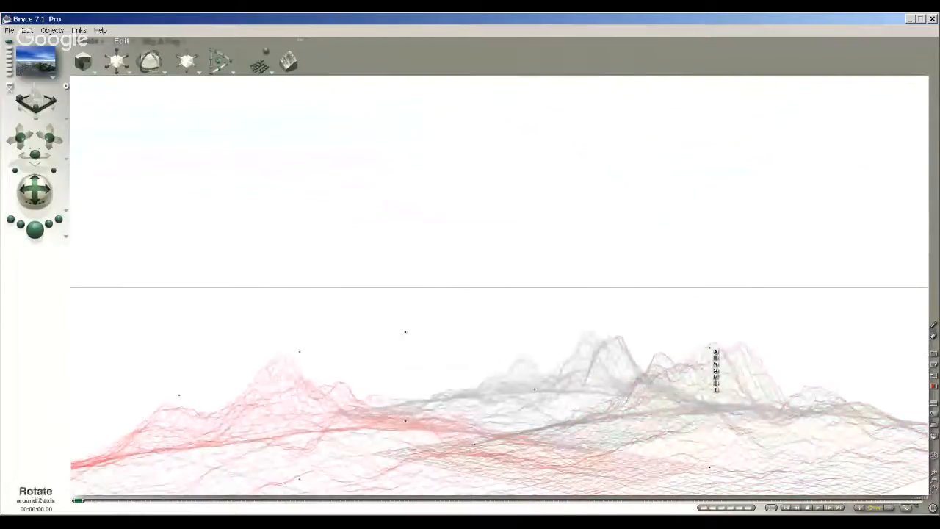
pyautogui.click(133, 41)
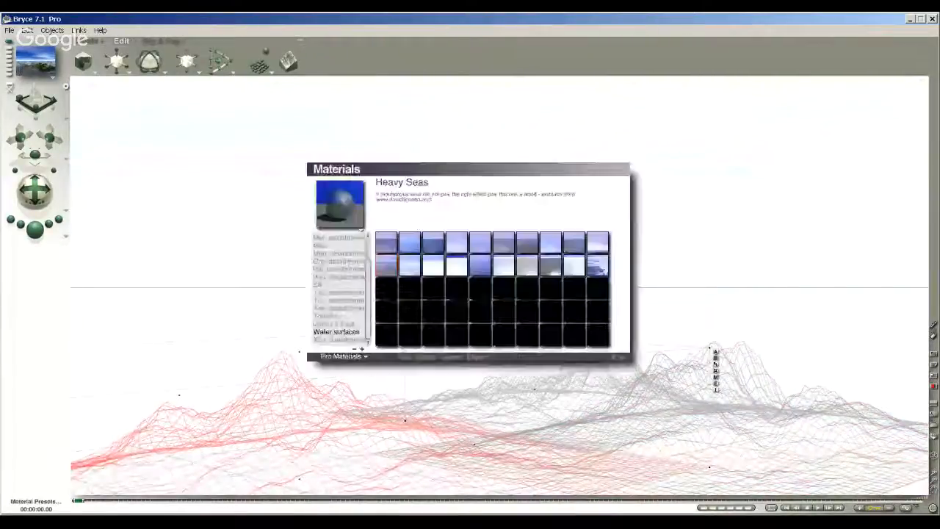
pyautogui.click(339, 308)
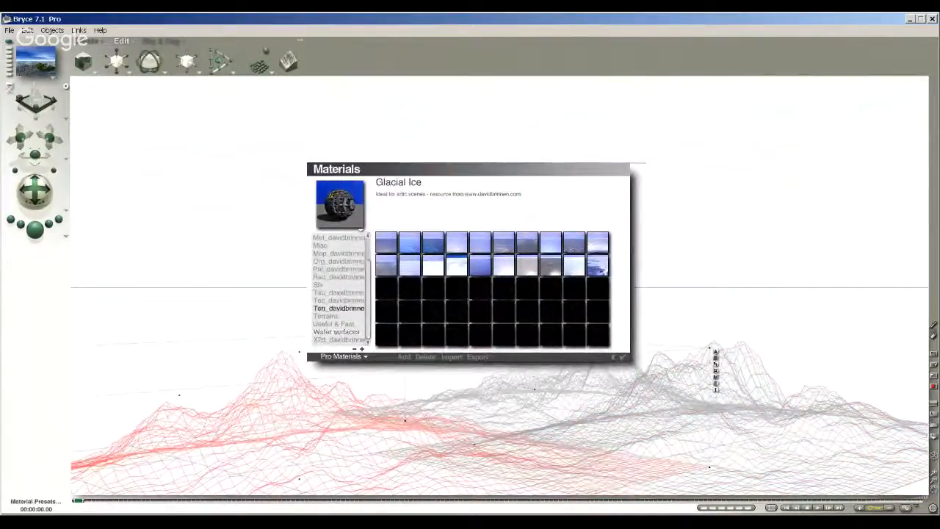
pyautogui.click(326, 316)
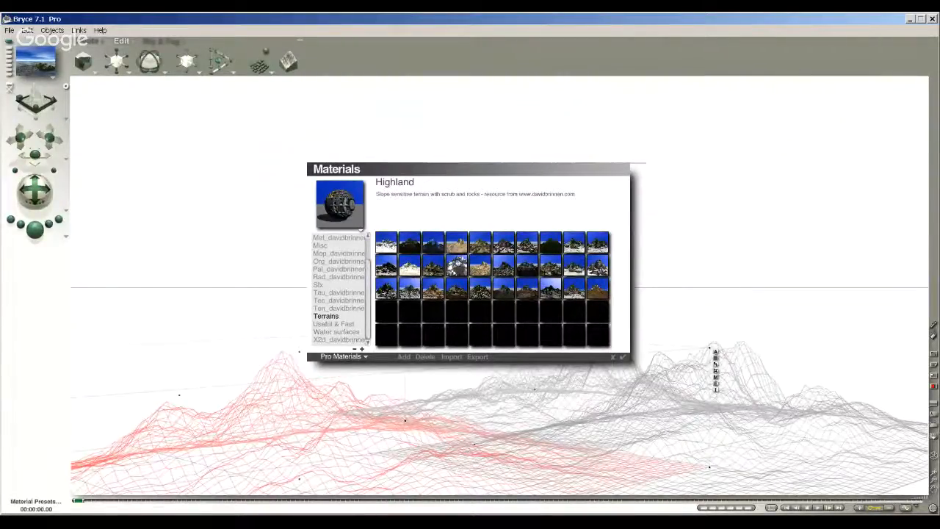
pyautogui.click(456, 265)
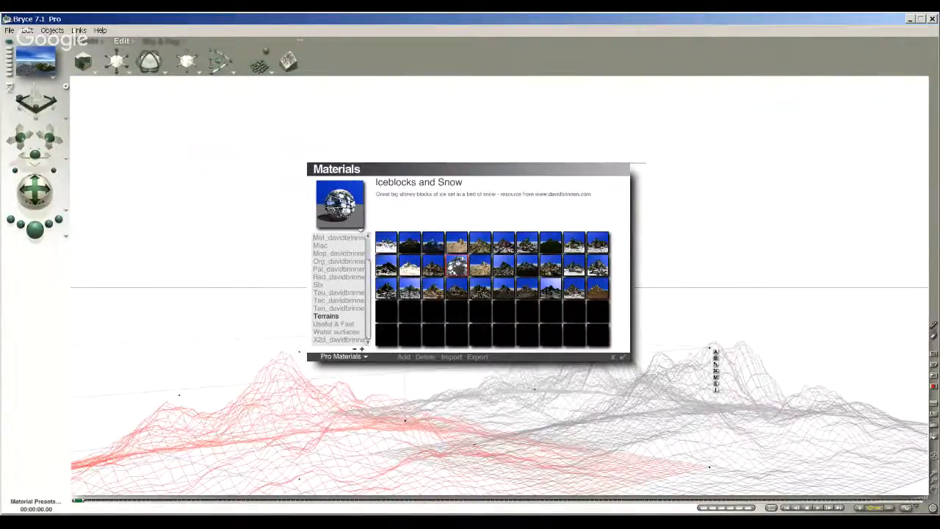
pyautogui.press('Return')
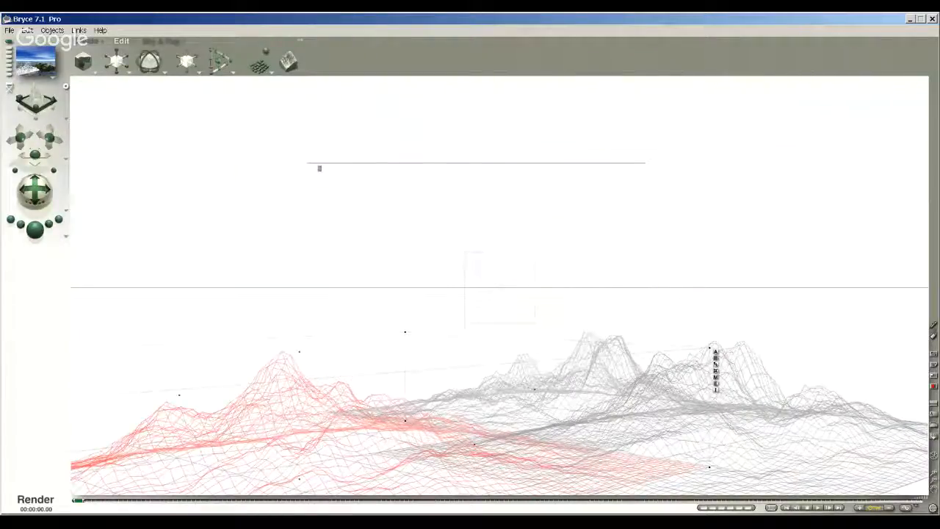
pyautogui.click(35, 230)
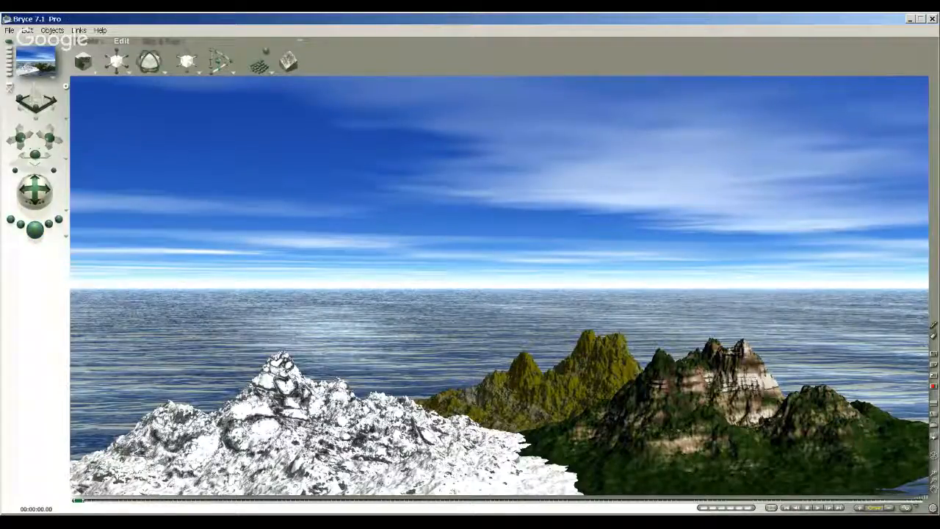
# Save the rendered landscape as an image file.
pyautogui.click(9, 32)
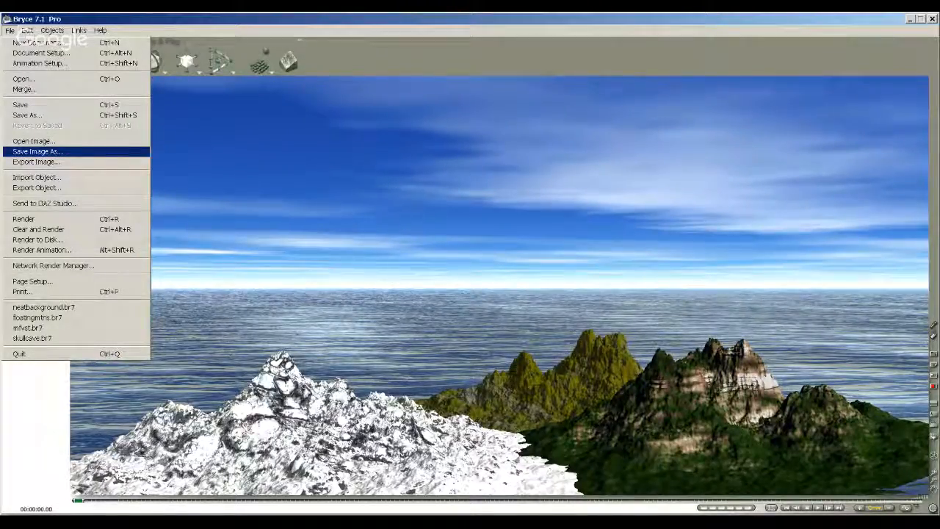
pyautogui.click(37, 151)
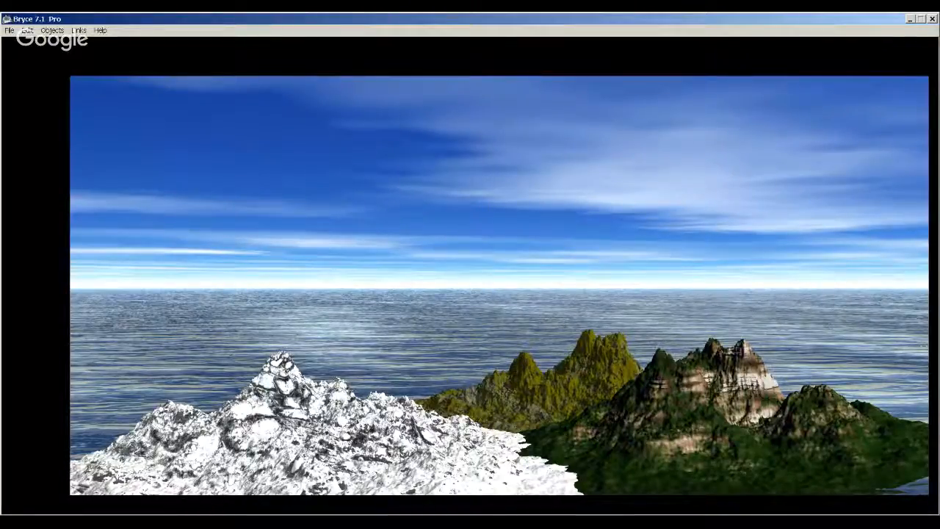
pyautogui.click(305, 310)
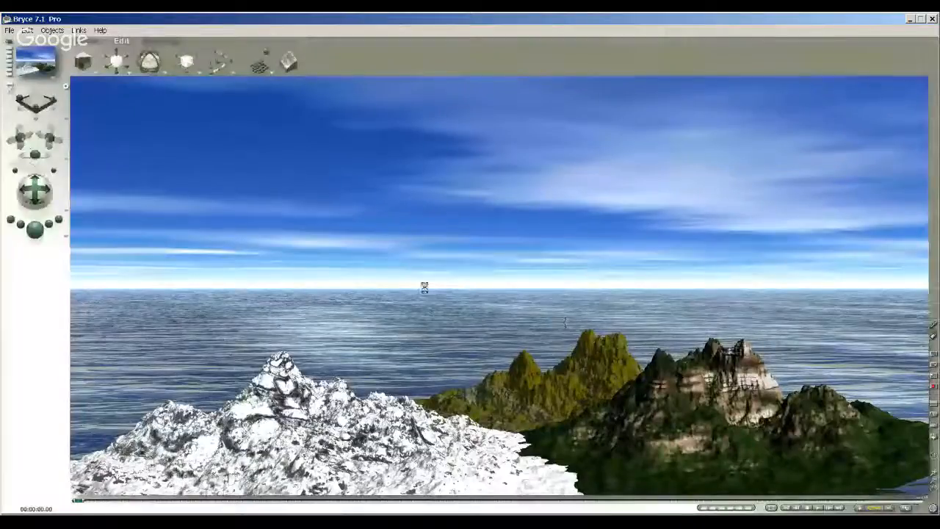
# Save the scene under the name mountains.
pyautogui.click(9, 30)
pyautogui.click(195, 242)
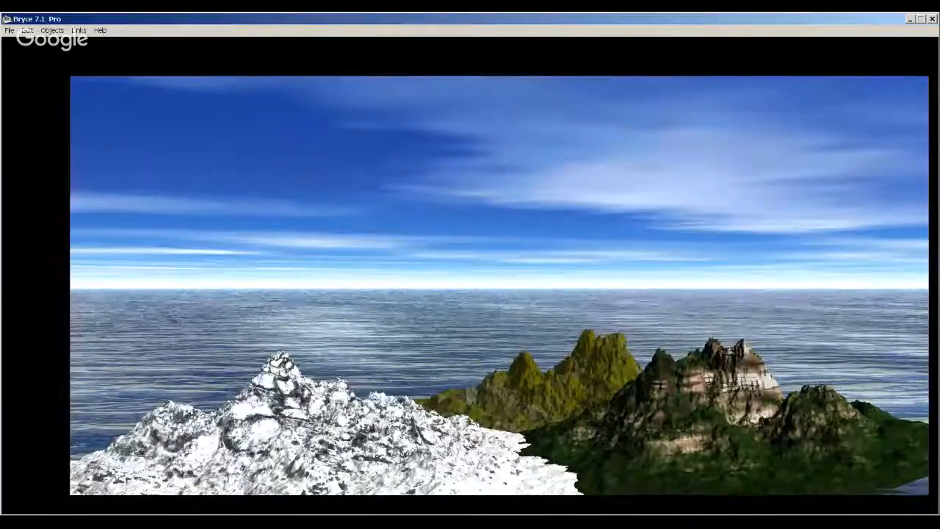
pyautogui.press('Escape')
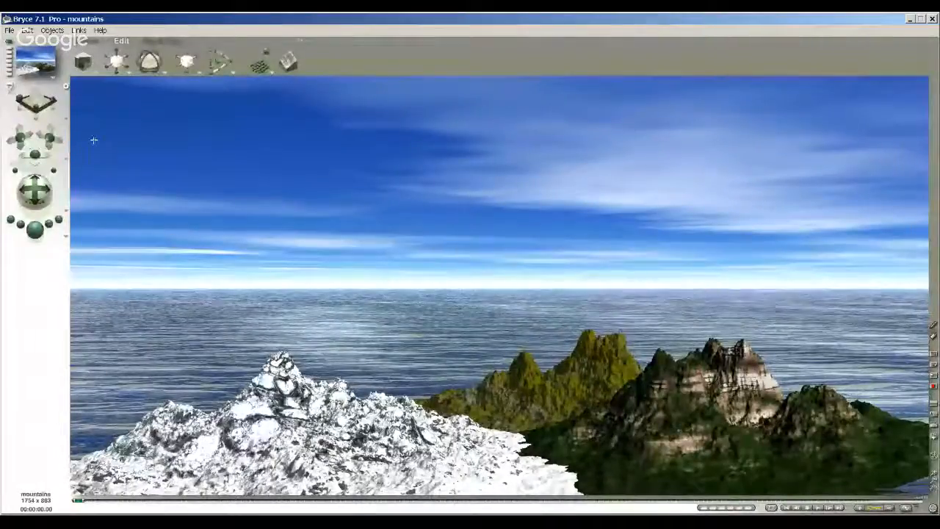
# Import the Beretta pistol OBJ model with the Obj group material grouping mode, and render it in the landscape.
pyautogui.click(10, 30)
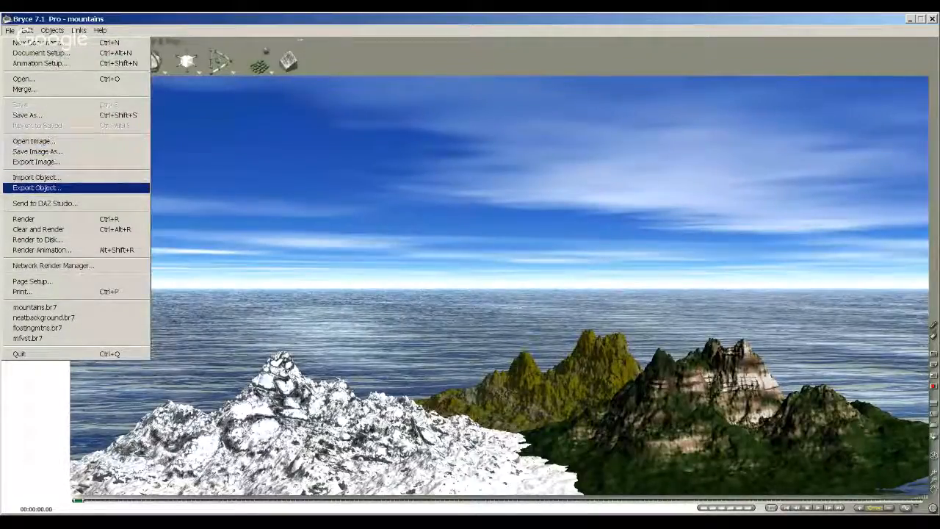
pyautogui.click(35, 177)
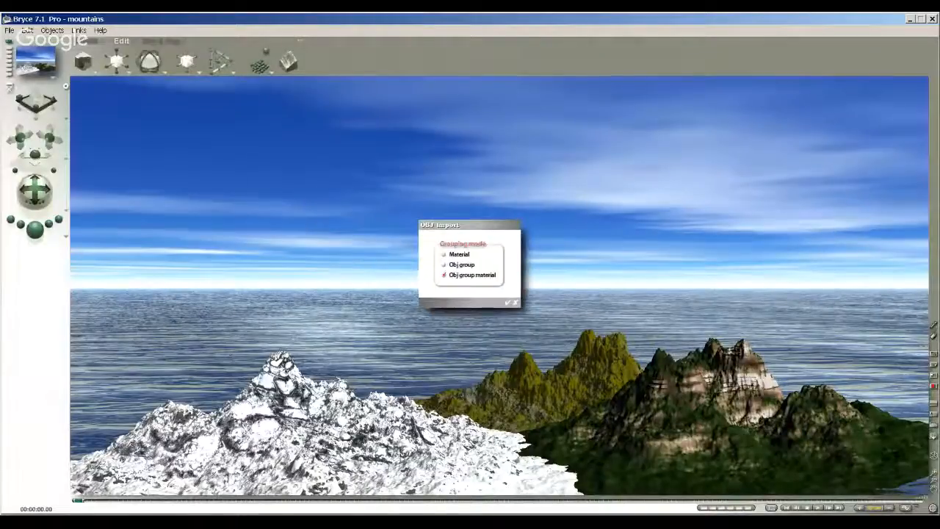
pyautogui.click(507, 302)
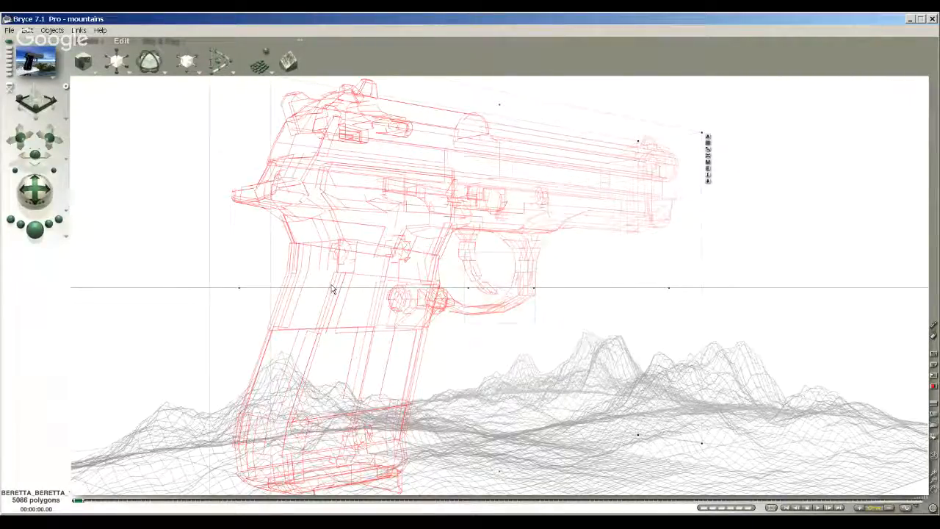
pyautogui.click(35, 229)
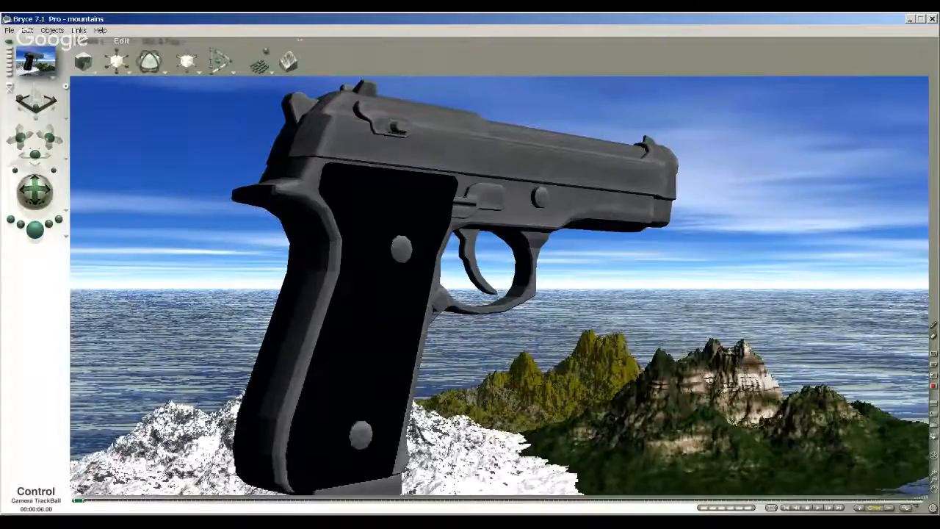
# Return to the wireframe view, rotate the pistol about its Y axis until the muzzle points toward the camera, and render the scene.
pyautogui.press('Escape')
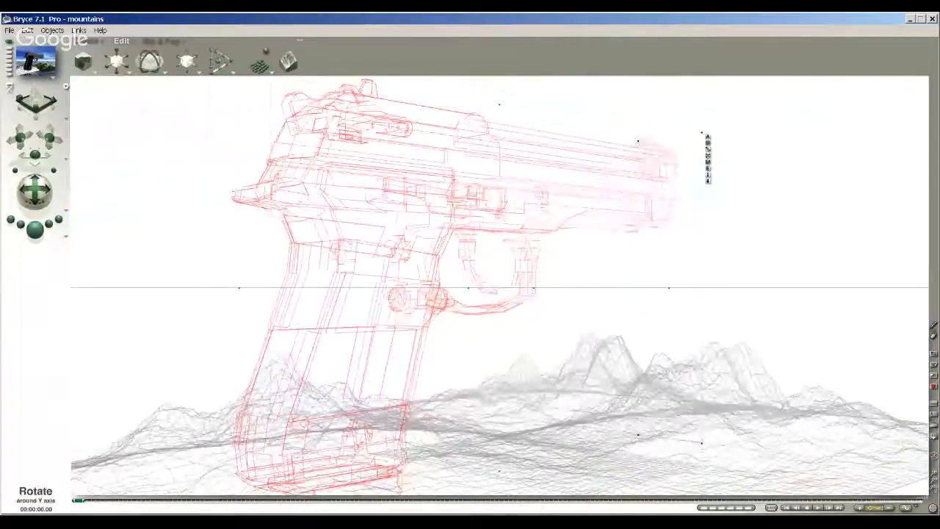
pyautogui.moveTo(34, 103); pyautogui.dragTo(86, 103)
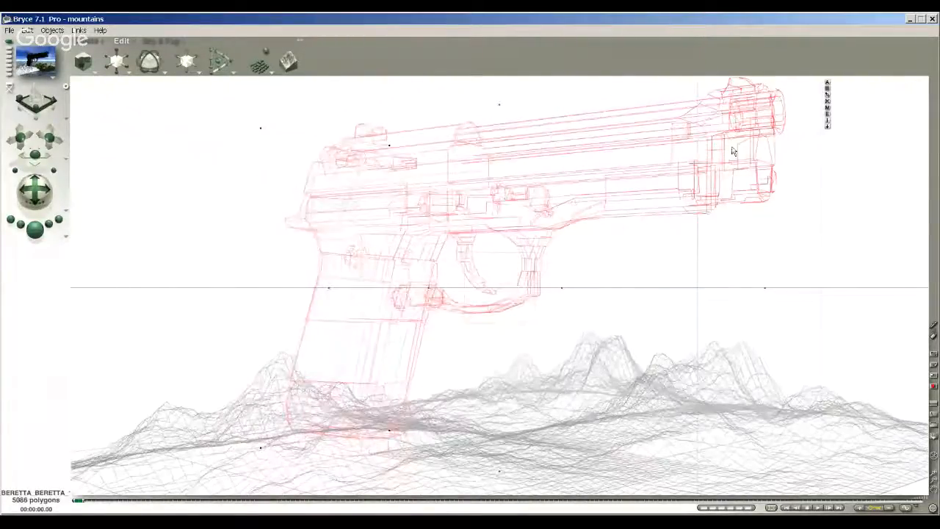
pyautogui.click(34, 228)
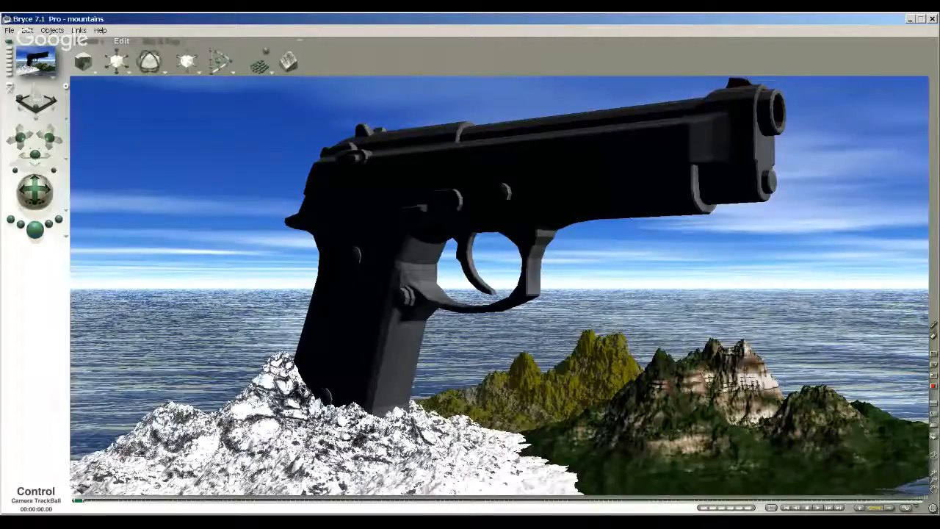
# Return to the wireframe view and delete the imported pistol model.
pyautogui.click(527, 174)
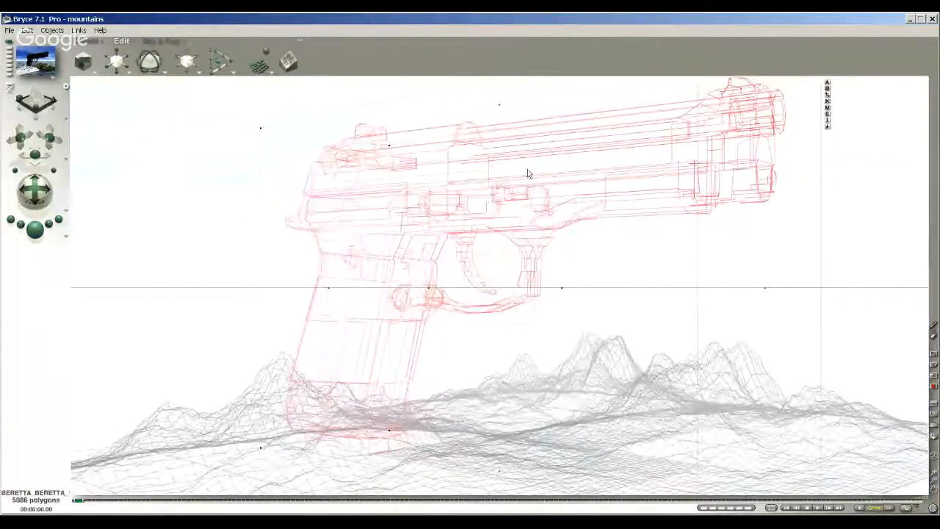
pyautogui.press('Delete')
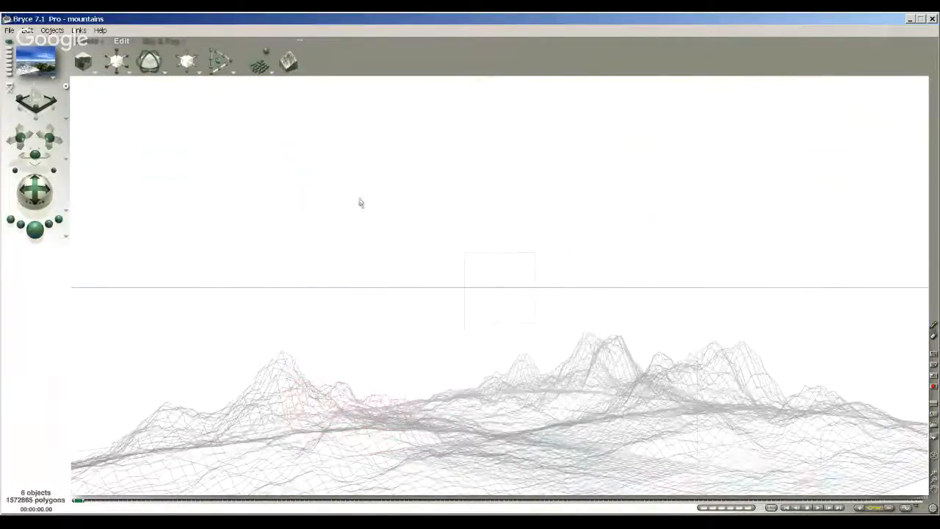
# Import the Lexus GX460 OBJ model with the Obj group material grouping mode.
pyautogui.click(9, 31)
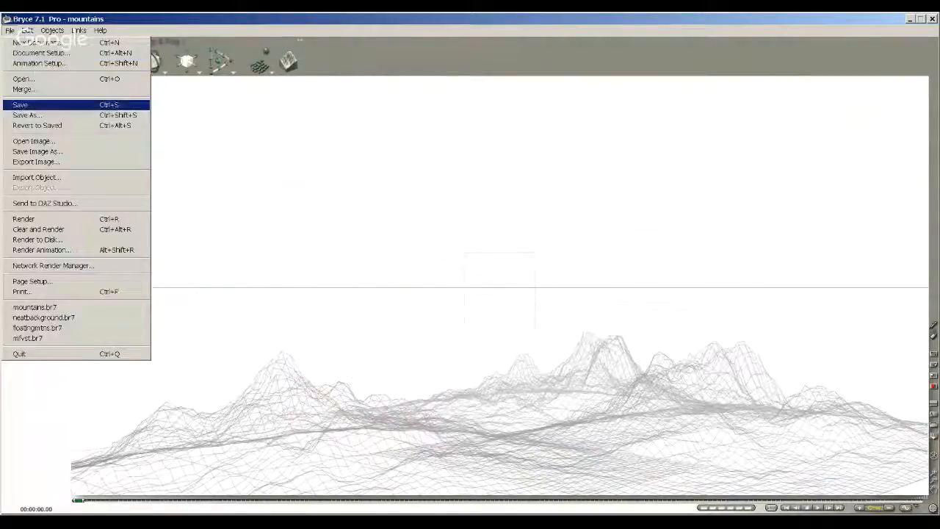
pyautogui.click(33, 176)
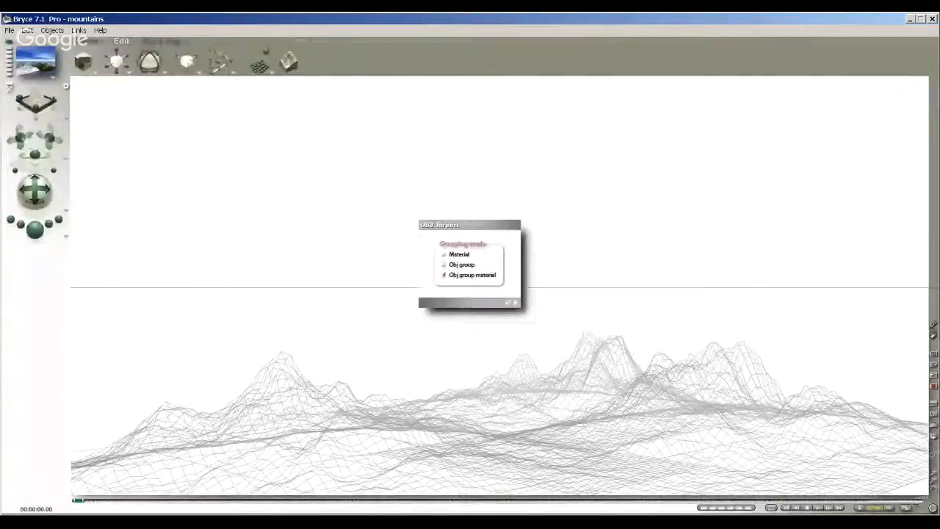
pyautogui.click(507, 305)
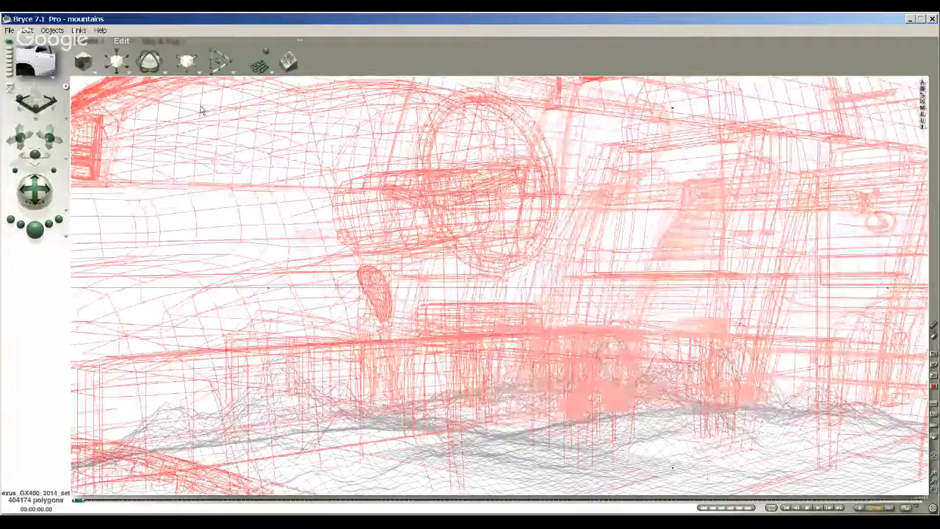
# Shrink the imported SUV to a small vehicle, move it down onto the snowy terrain in the foreground, and render the scene.
pyautogui.moveTo(117, 62); pyautogui.dragTo(14, 55)
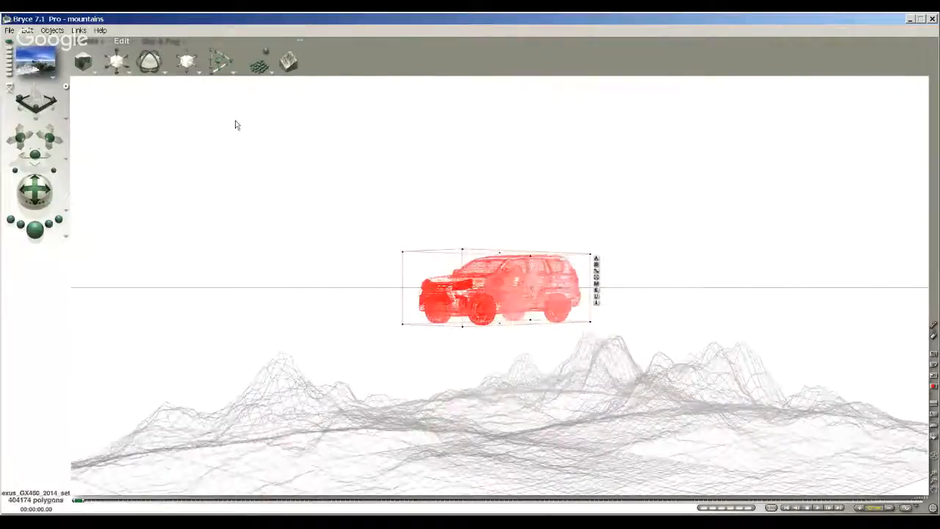
pyautogui.moveTo(116, 62); pyautogui.dragTo(52, 62)
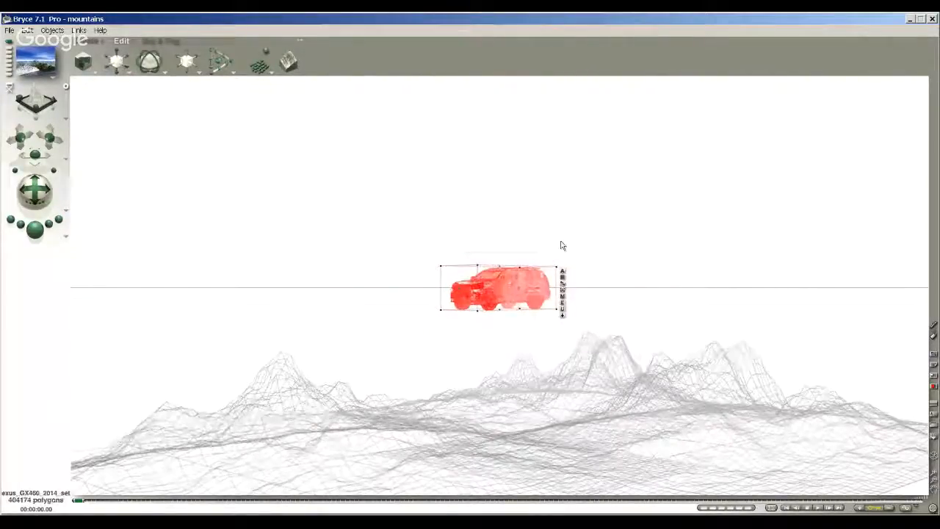
pyautogui.moveTo(490, 286); pyautogui.dragTo(510, 460)
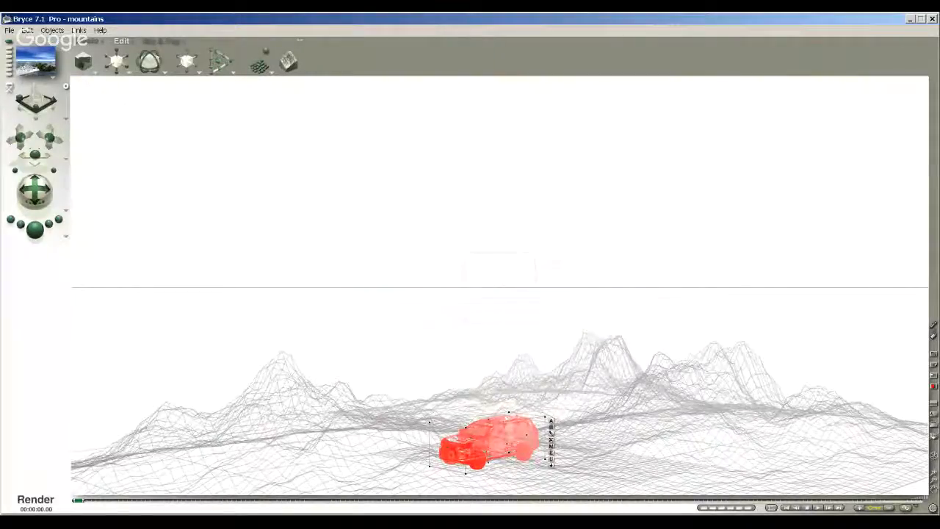
pyautogui.click(35, 229)
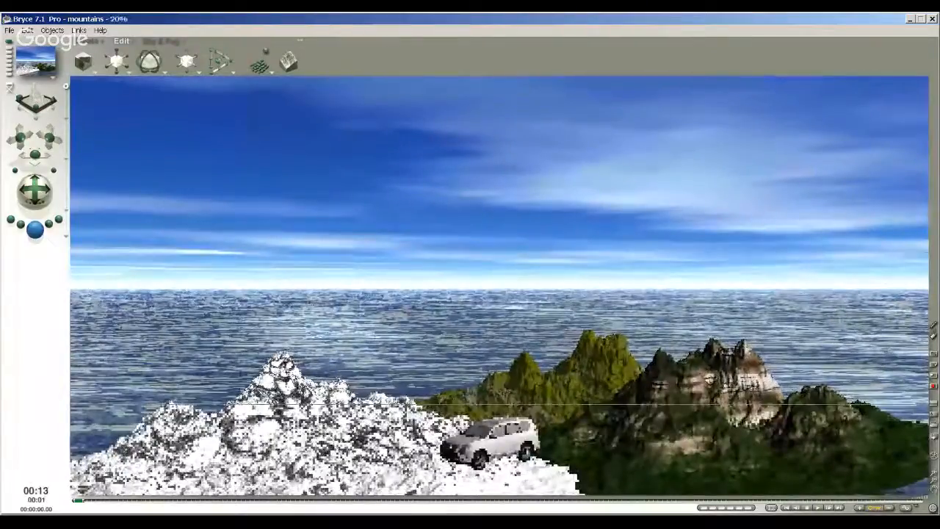
# Return to the wireframe view, move the SUV sideways toward the green mountain, and render the scene.
pyautogui.click(354, 340)
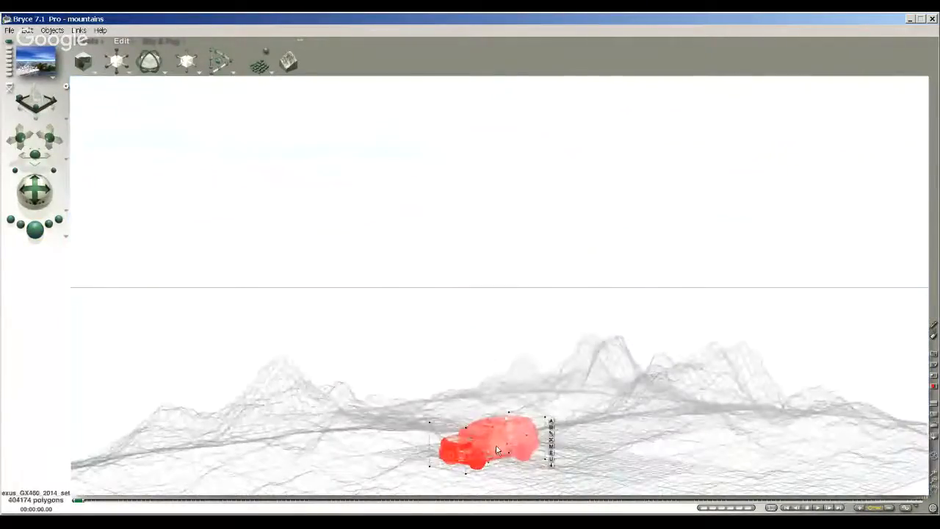
pyautogui.moveTo(547, 446); pyautogui.dragTo(559, 444)
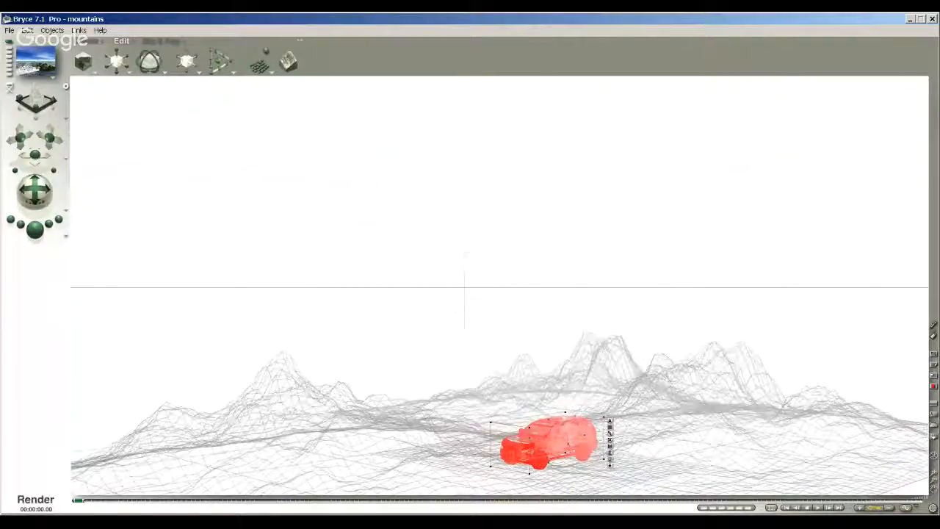
pyautogui.click(35, 229)
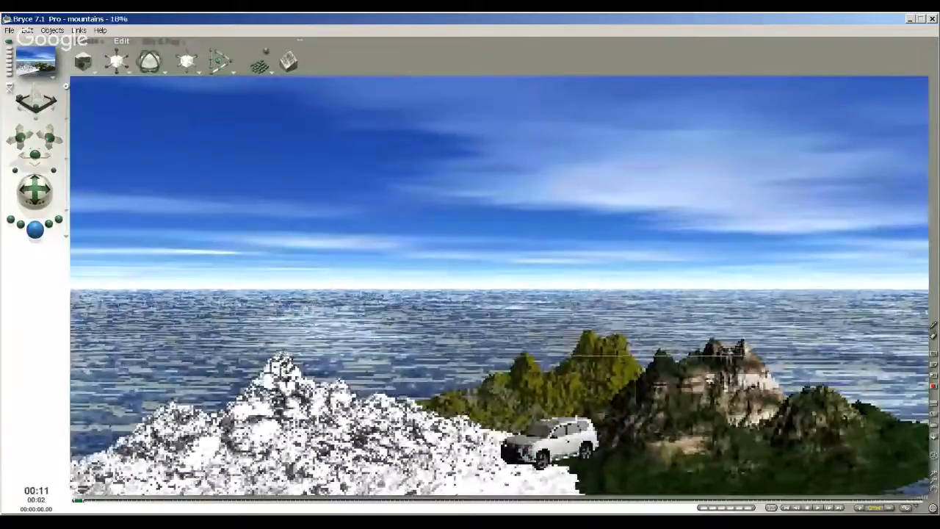
# Return to the wireframe view, rotate the SUV about -7 degrees around the world Z axis, and render the scene.
pyautogui.click(34, 191)
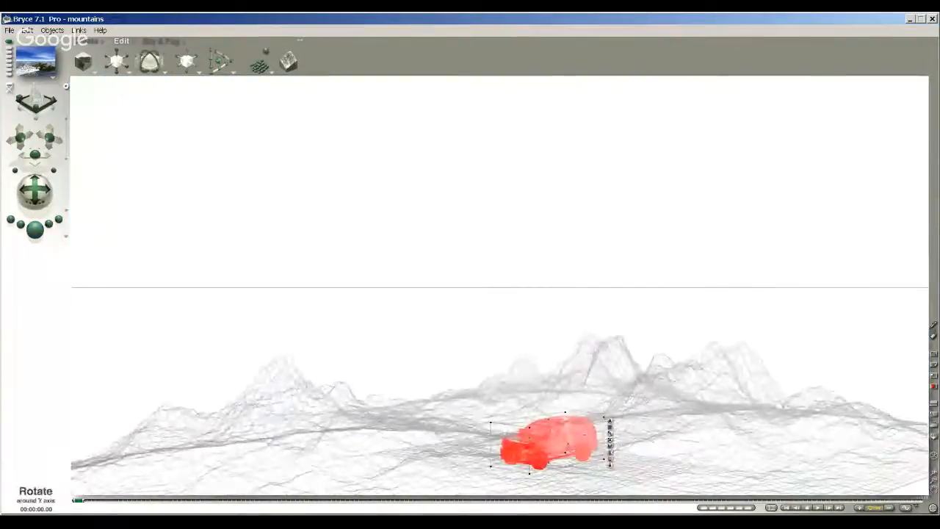
pyautogui.moveTo(149, 62); pyautogui.dragTo(145, 62)
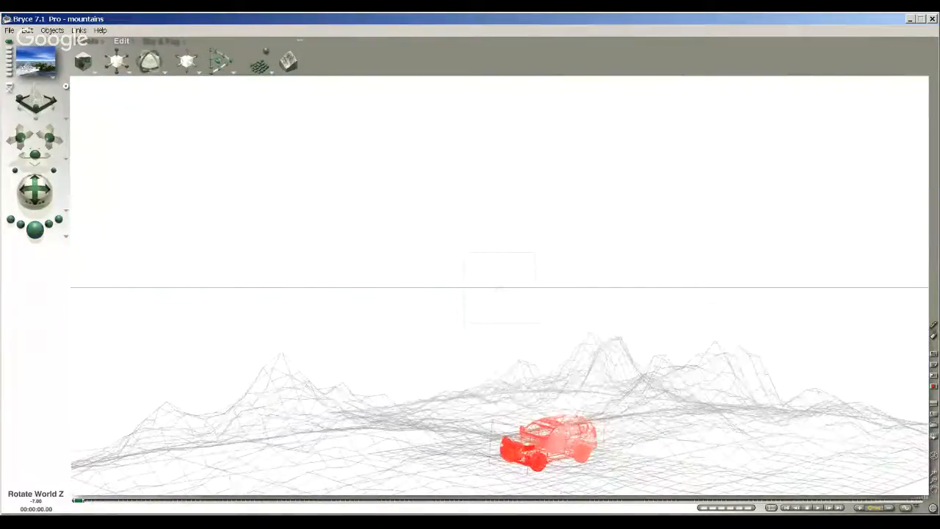
pyautogui.click(34, 229)
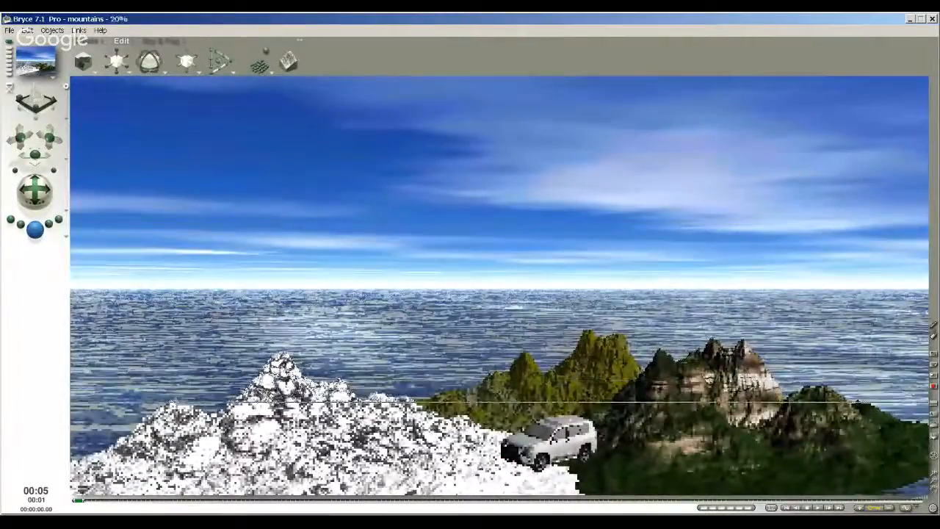
# Return to the wireframe view, land the SUV on the terrain below it, and render the scene.
pyautogui.click(34, 191)
pyautogui.click(34, 191)
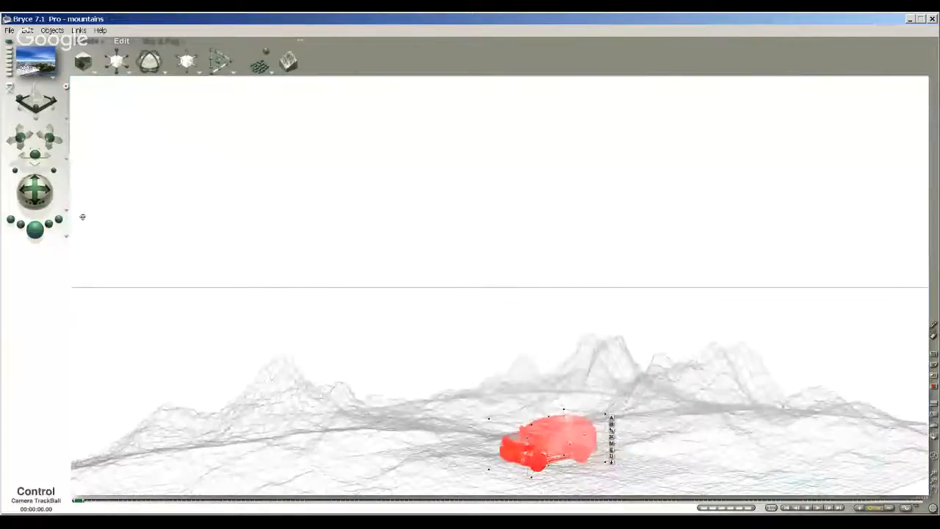
pyautogui.click(612, 461)
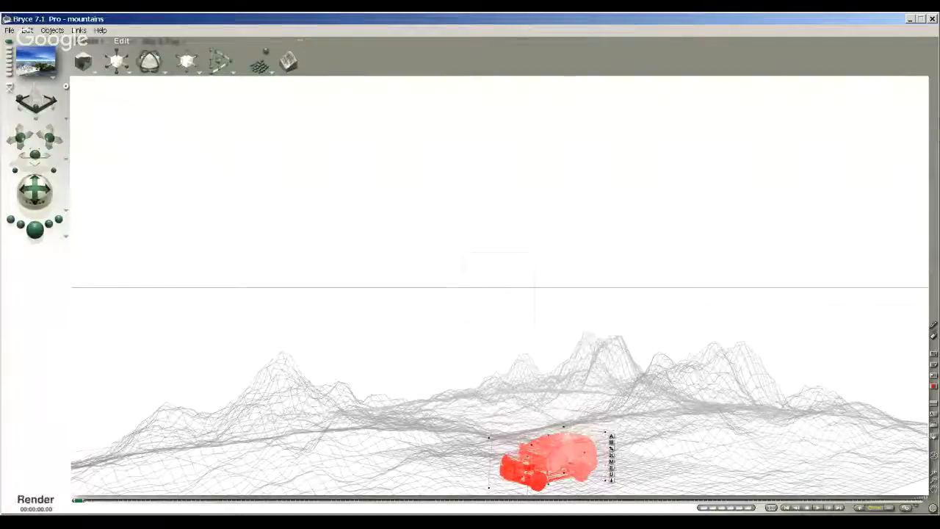
pyautogui.click(34, 229)
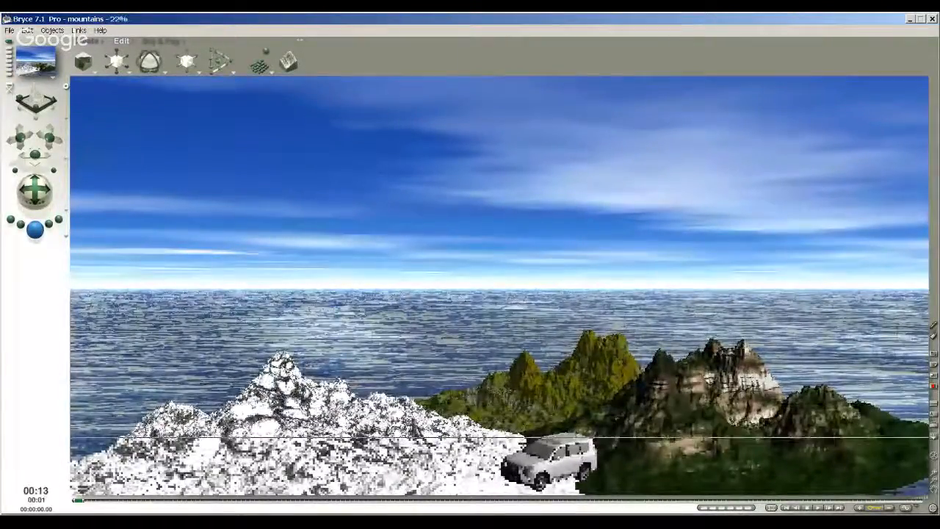
# Return to the wireframe view, scale the SUV down uniformly, land it on the terrain again, and render the full scene.
pyautogui.click(35, 191)
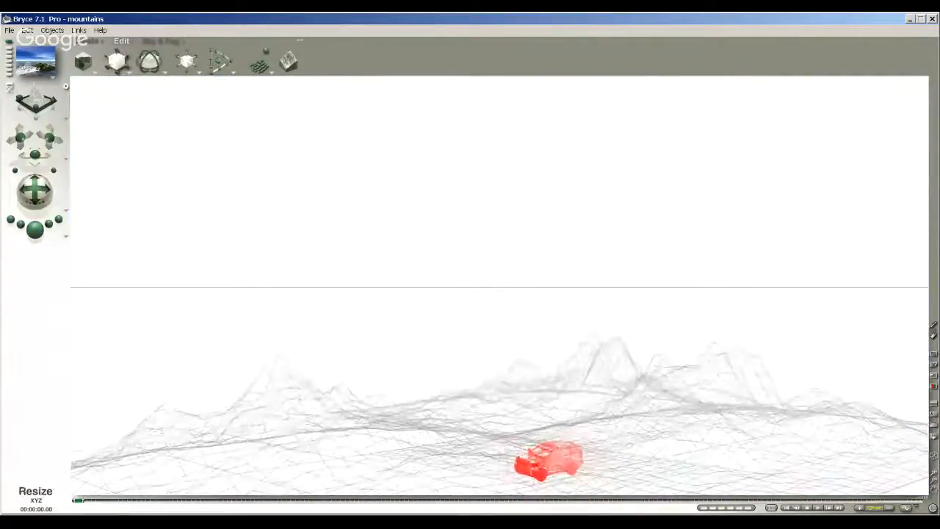
pyautogui.click(550, 460)
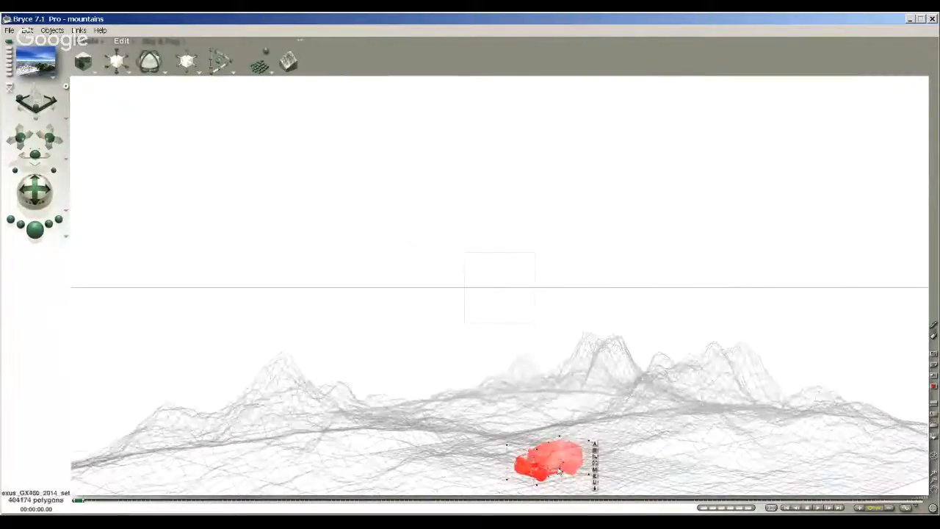
pyautogui.click(596, 490)
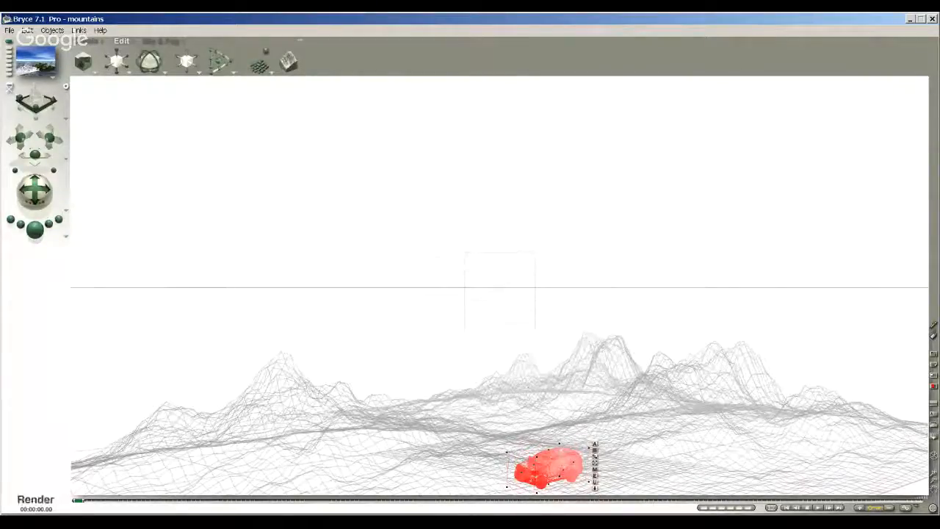
pyautogui.click(34, 229)
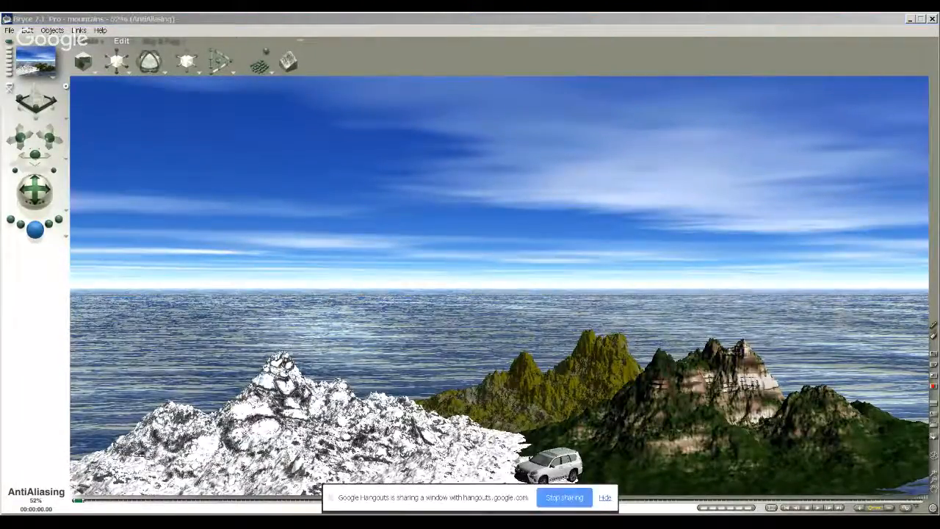
pyautogui.press('Tab')
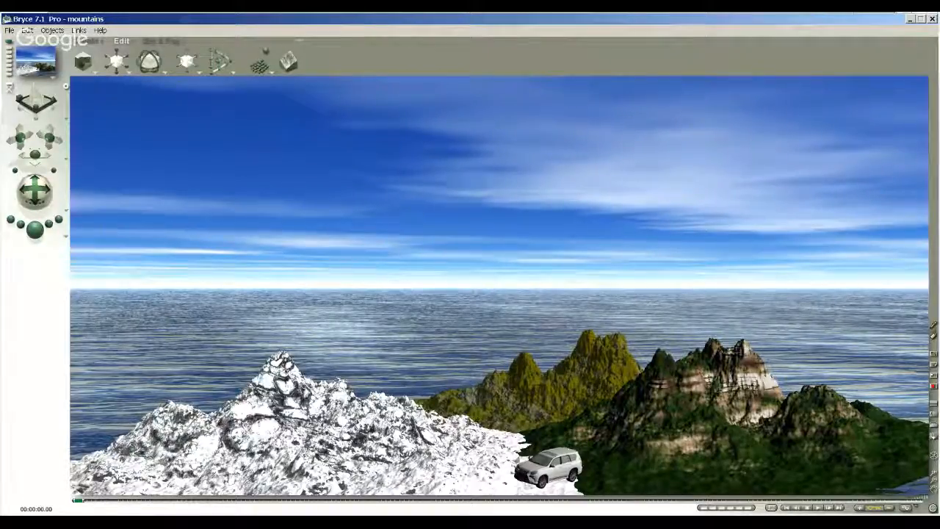
# Import the A-6 Intruder aircraft OBJ model with the Obj group material grouping mode.
pyautogui.click(10, 30)
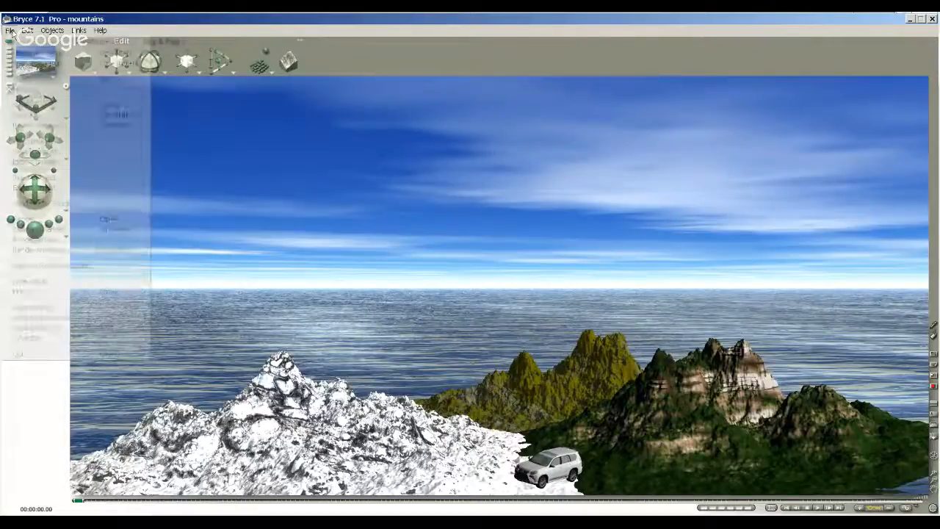
pyautogui.click(33, 56)
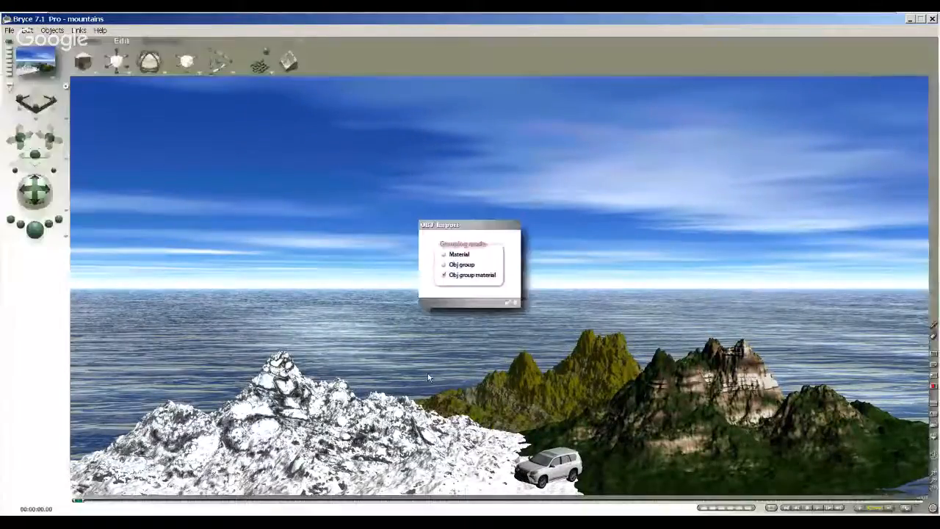
pyautogui.click(506, 298)
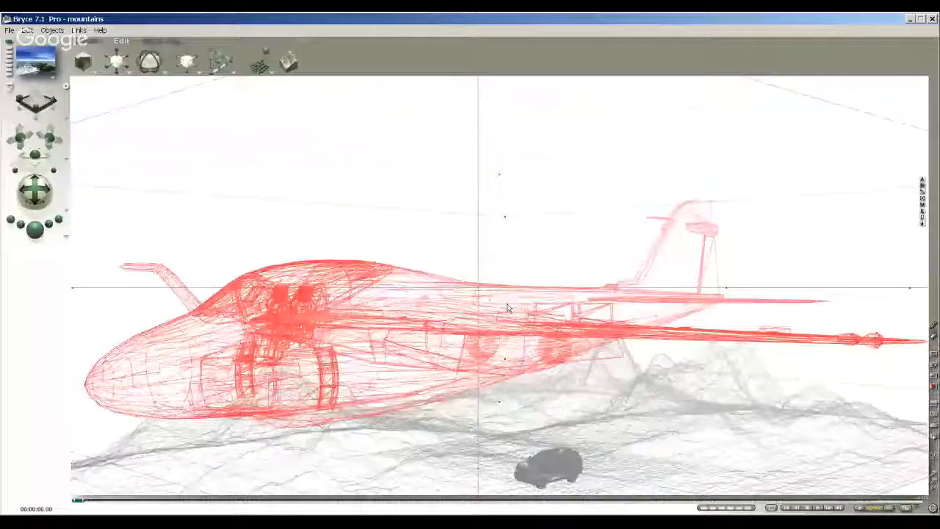
# Shrink the aircraft, bank it about 45 degrees around the world Z axis, place it in the sky above the green mountain, and render.
pyautogui.moveTo(117, 61); pyautogui.dragTo(51, 61)
pyautogui.moveTo(483, 283); pyautogui.dragTo(393, 200)
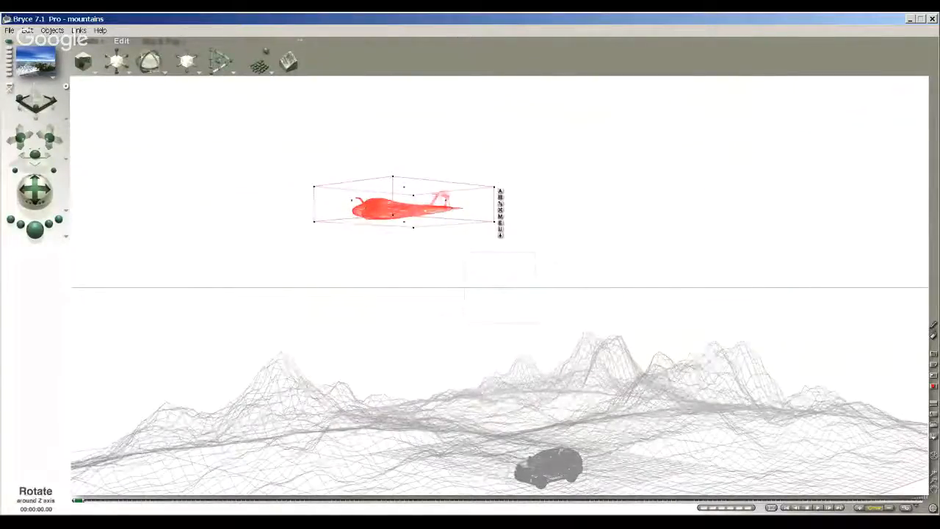
pyautogui.moveTo(148, 62); pyautogui.dragTo(182, 63)
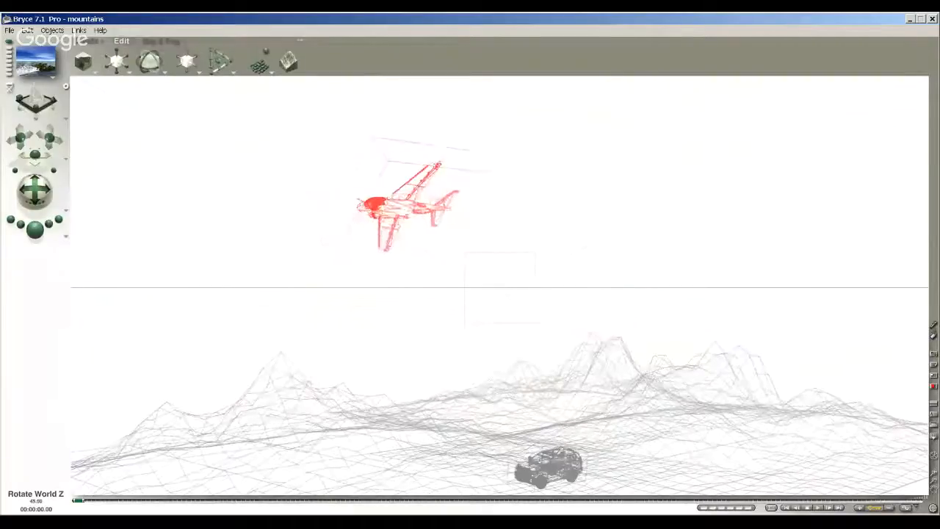
pyautogui.moveTo(403, 206); pyautogui.dragTo(682, 189)
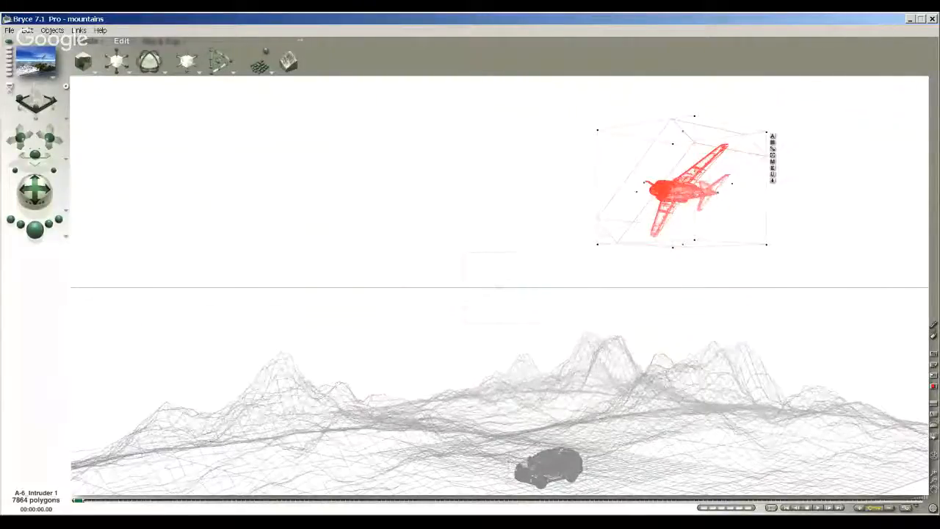
pyautogui.click(34, 229)
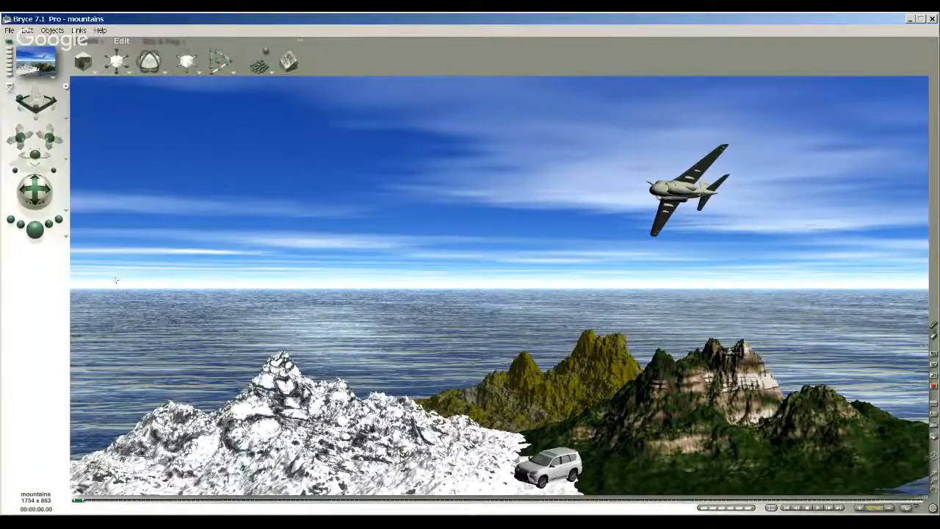
# Open the dialog for saving the rendered image as a file, and dismiss it.
pyautogui.click(9, 30)
pyautogui.click(33, 152)
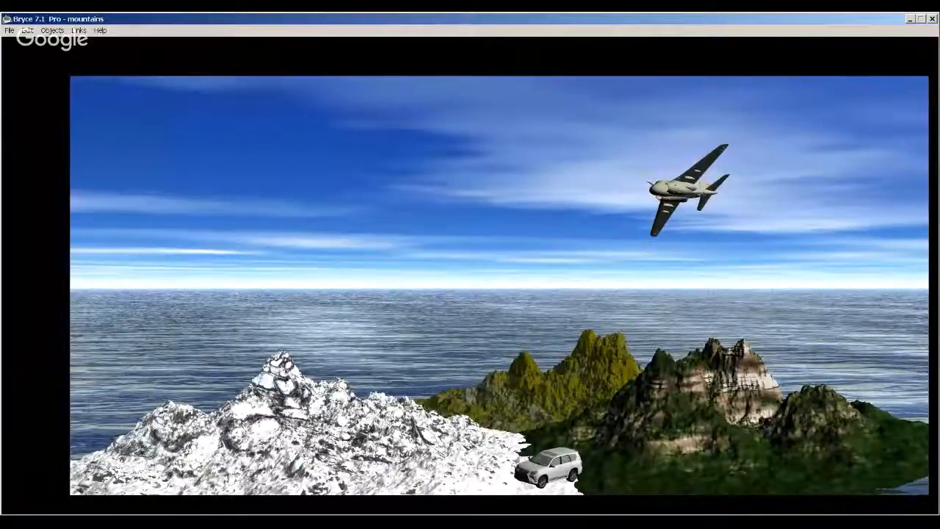
pyautogui.press('Escape')
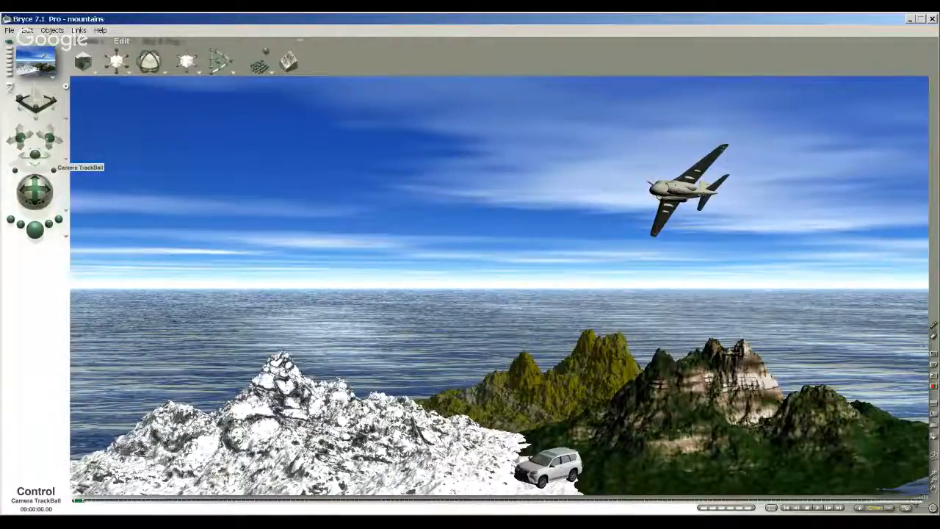
# Return to the wireframe view, create three stones, and spread them across the foreground beside and behind the SUV.
pyautogui.click(34, 191)
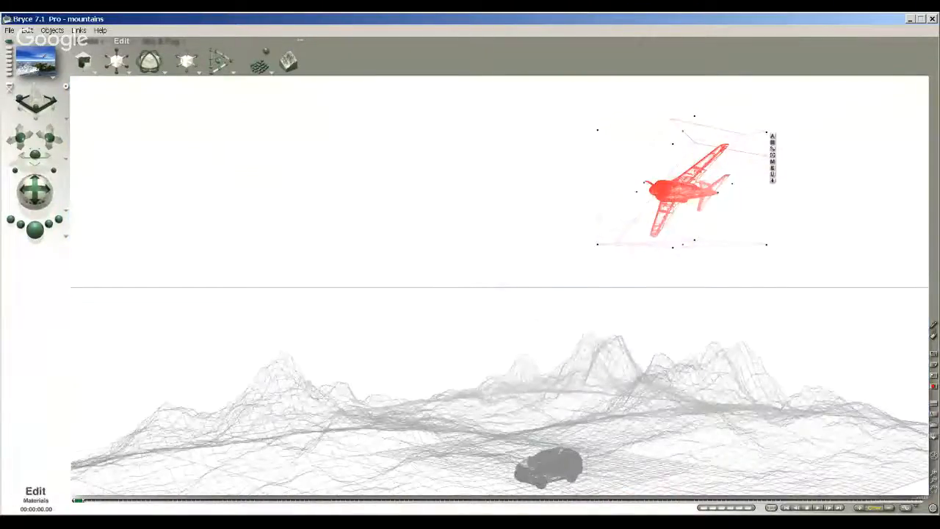
pyautogui.click(89, 40)
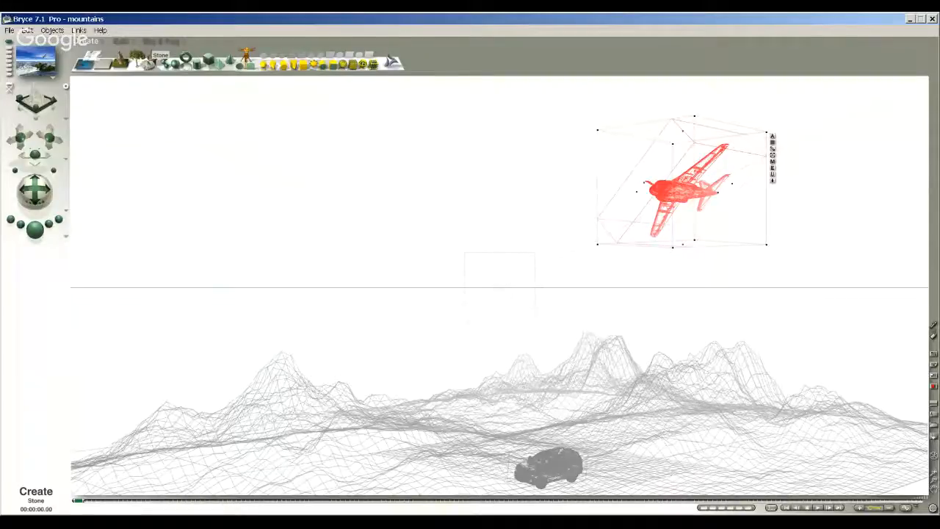
pyautogui.click(148, 62)
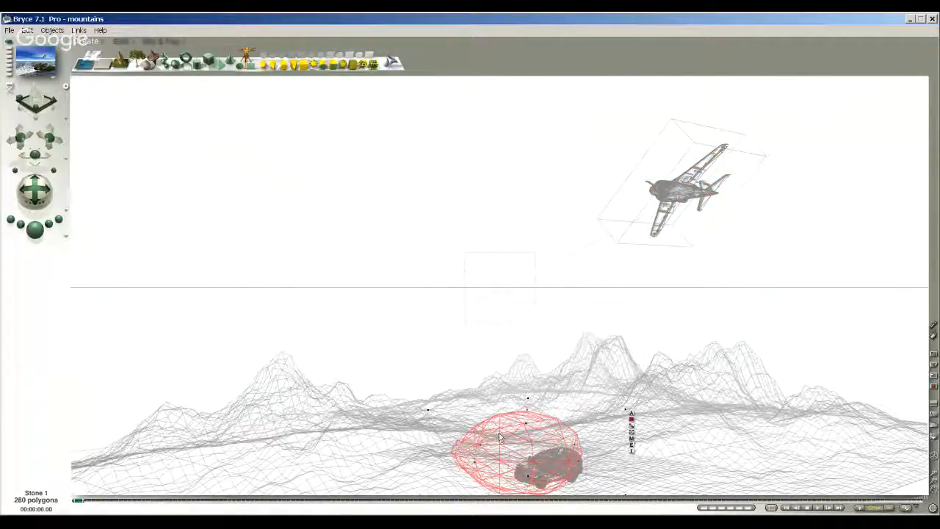
pyautogui.moveTo(500, 437); pyautogui.dragTo(361, 437)
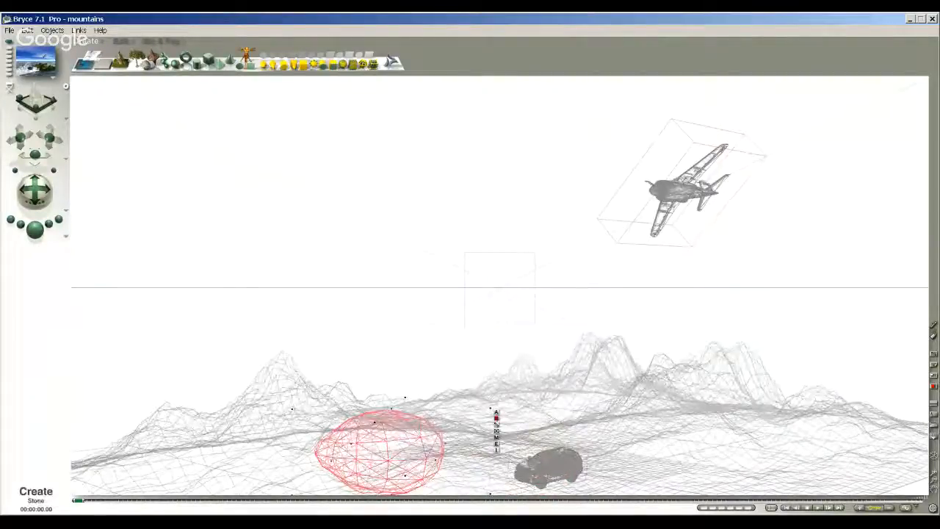
pyautogui.click(147, 62)
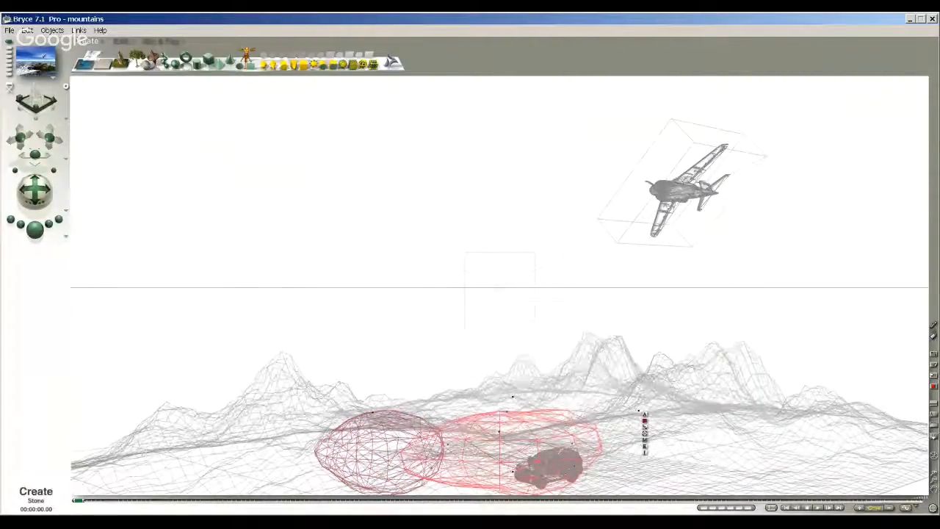
pyautogui.moveTo(476, 450); pyautogui.dragTo(519, 399)
pyautogui.moveTo(425, 441); pyautogui.dragTo(451, 416)
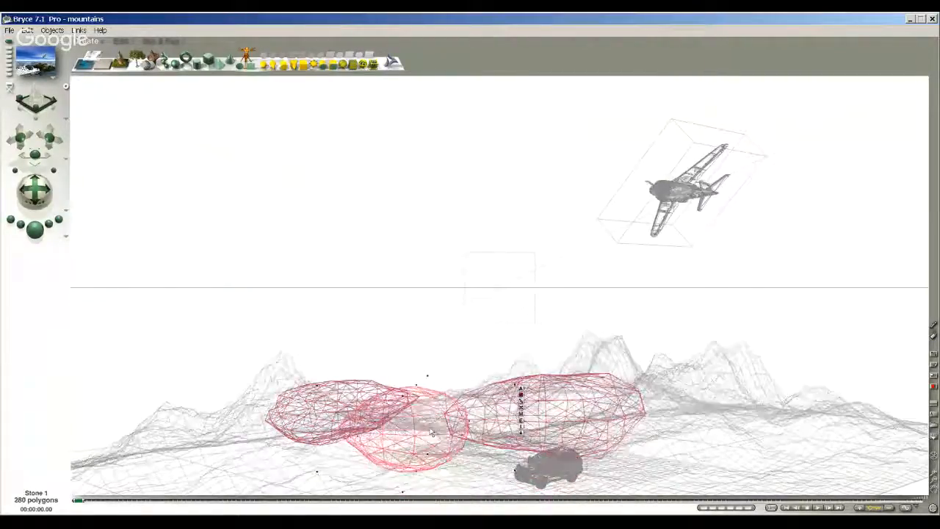
# Raise the stone farthest from the SUV slightly, and add a fourth, smaller stone beside it in front of the snowy peak.
pyautogui.click(314, 397)
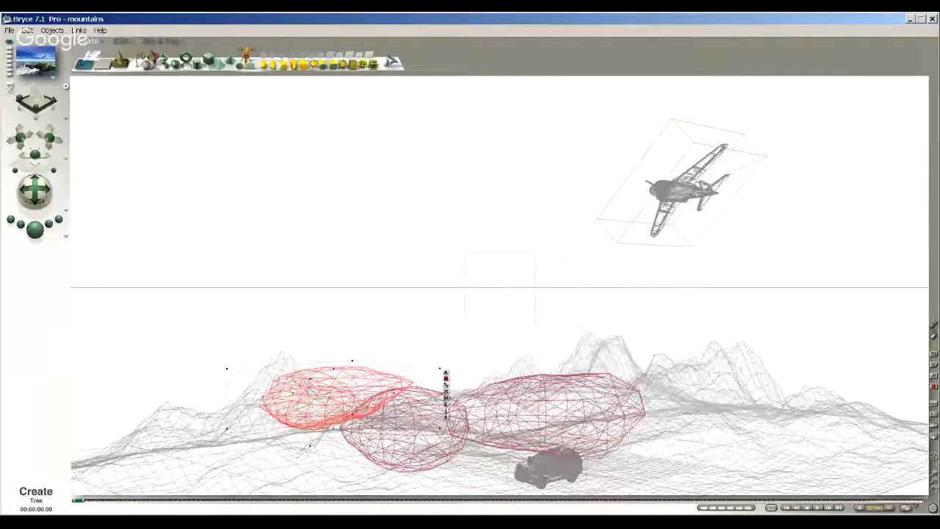
pyautogui.click(151, 63)
pyautogui.moveTo(487, 465); pyautogui.dragTo(256, 379)
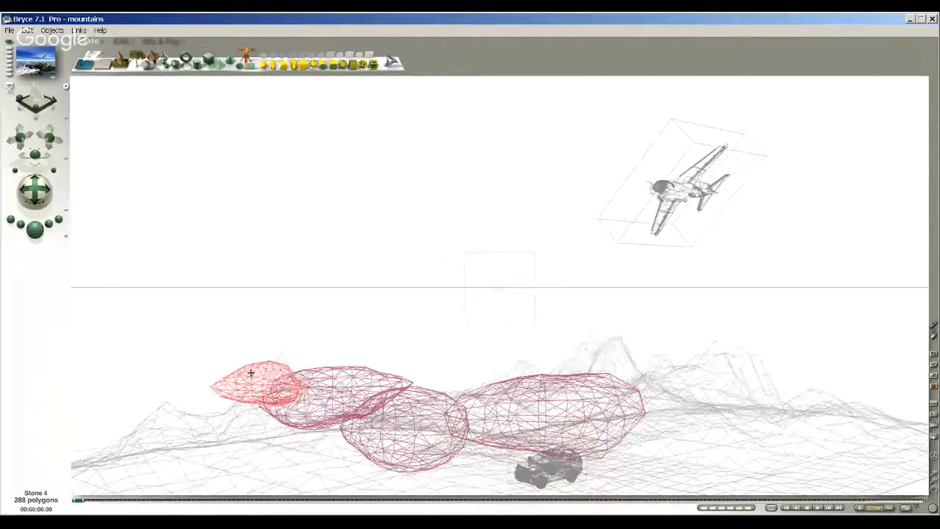
# Create a tree in the middle of the scene and delete it.
pyautogui.click(136, 58)
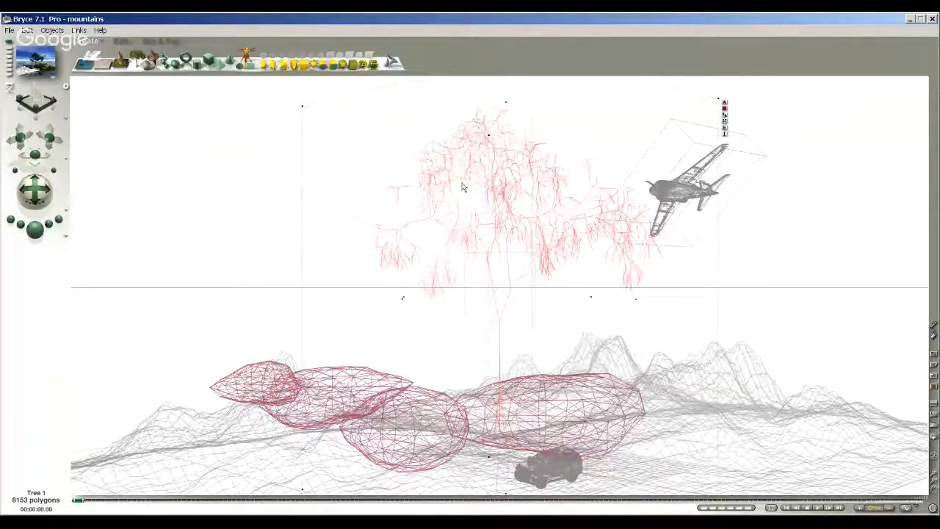
pyautogui.press('Delete')
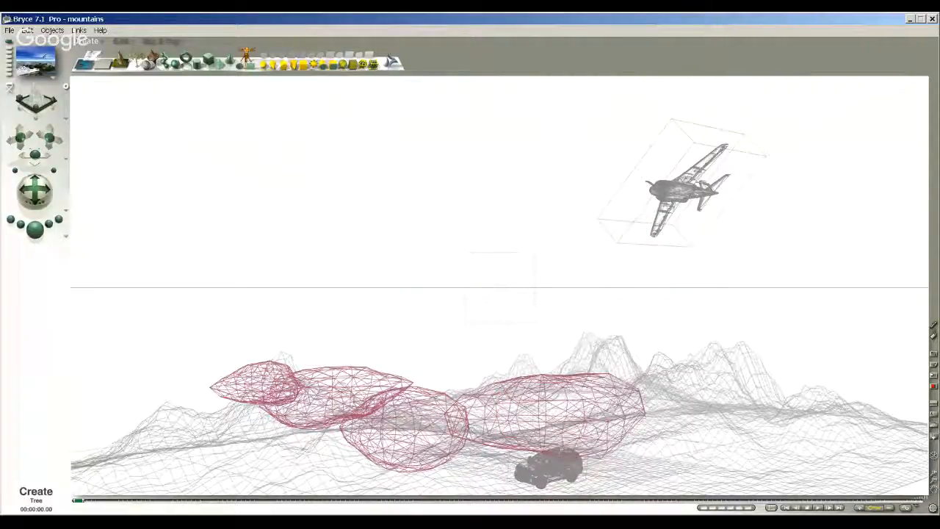
# Apply the Copper Vein material from the Rocks group of the Stones presets to the small stone by the snowy peak.
pyautogui.click(253, 395)
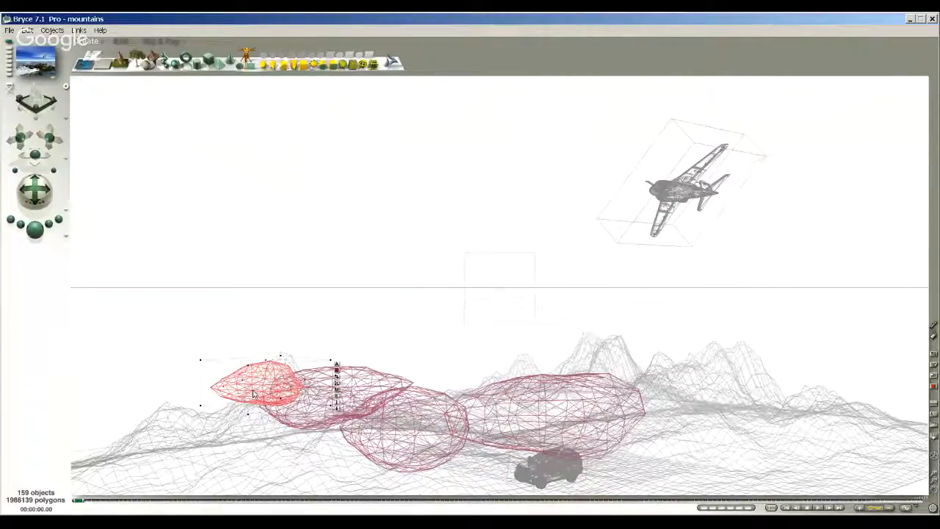
pyautogui.click(337, 397)
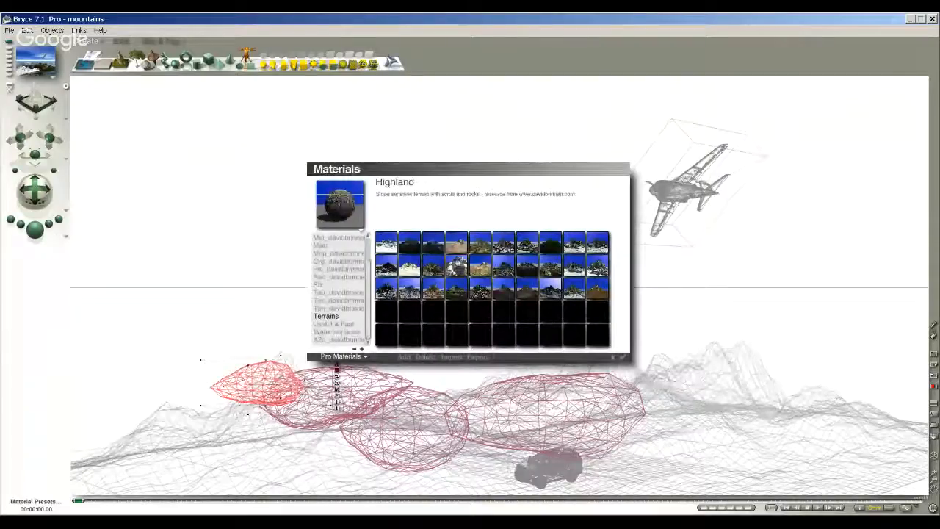
pyautogui.click(360, 357)
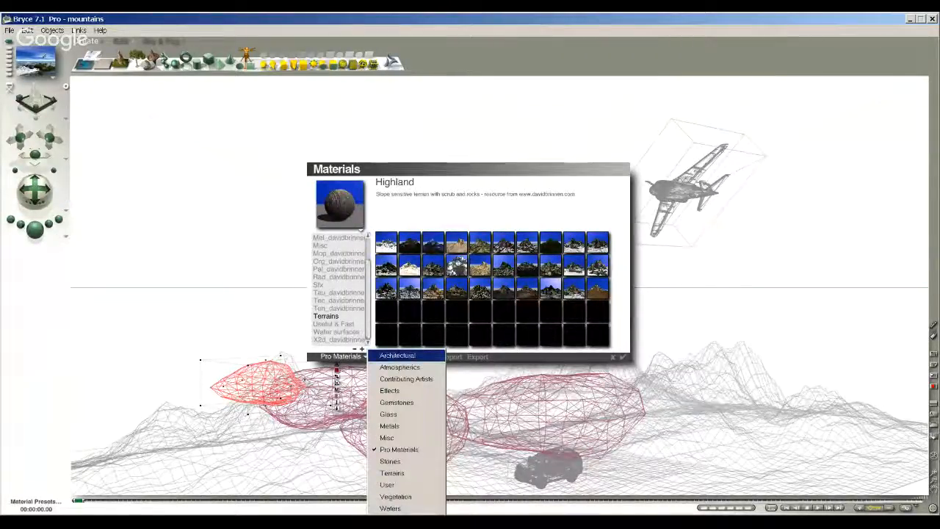
pyautogui.click(390, 461)
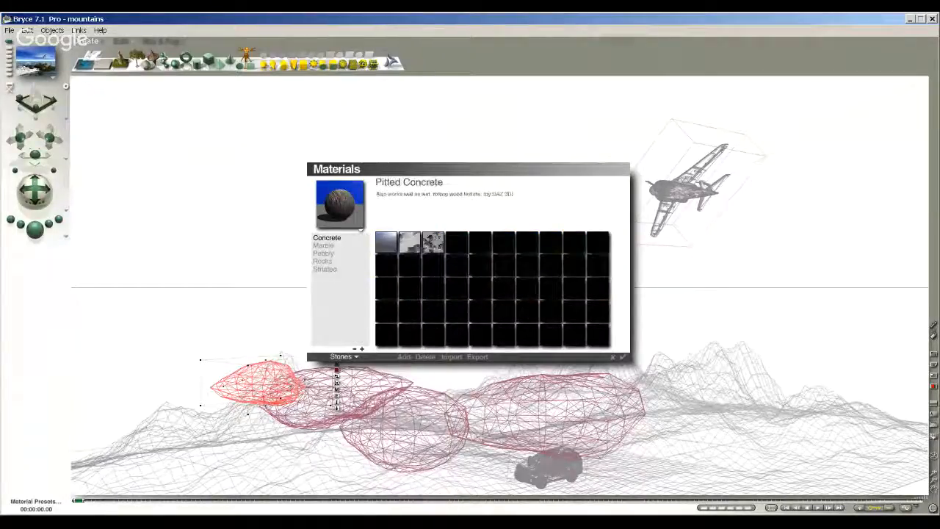
pyautogui.click(323, 261)
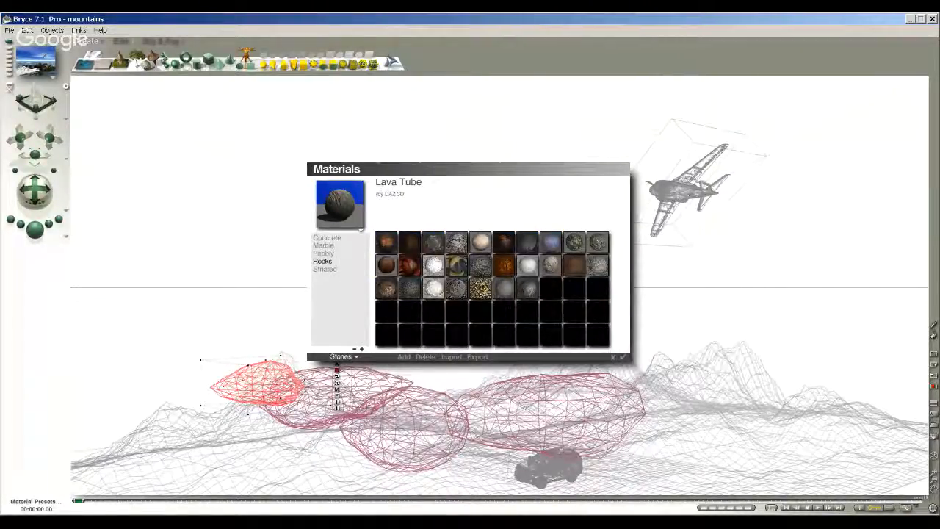
pyautogui.click(432, 242)
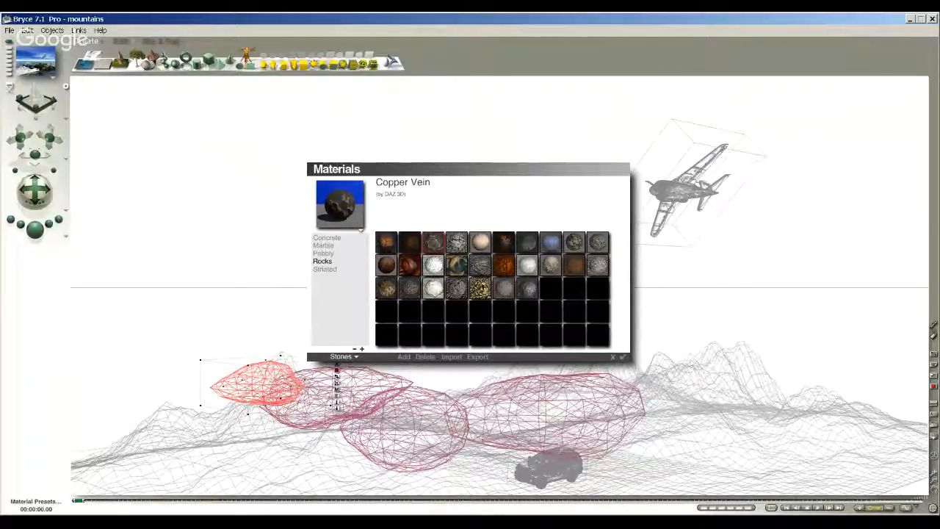
pyautogui.press('Return')
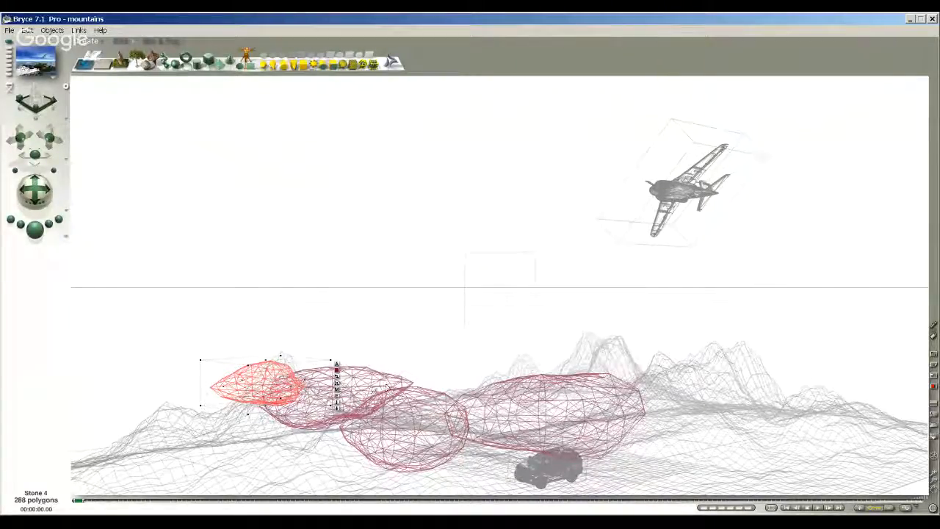
# Try the Rock Walkway preset on the stone next to the small one, and apply Marbled Green instead.
pyautogui.click(373, 386)
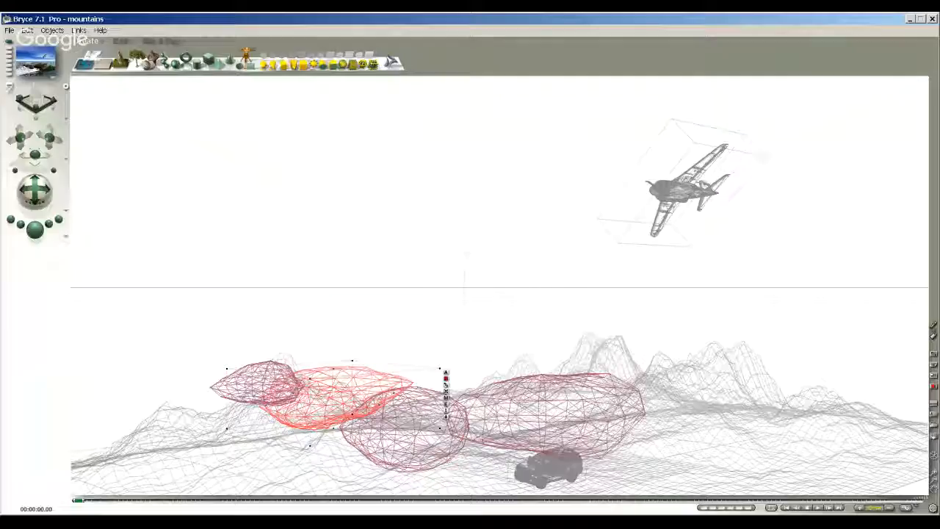
pyautogui.click(446, 396)
pyautogui.click(456, 242)
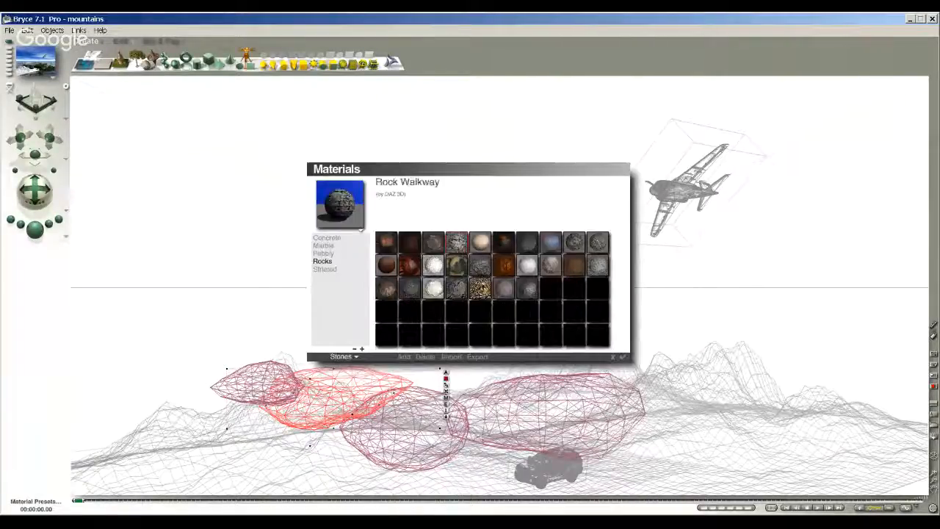
pyautogui.click(456, 265)
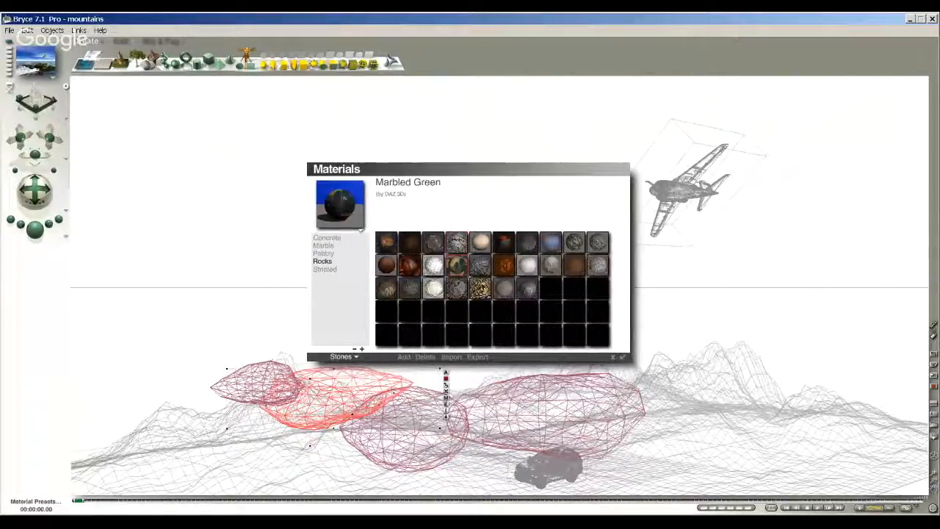
pyautogui.click(622, 357)
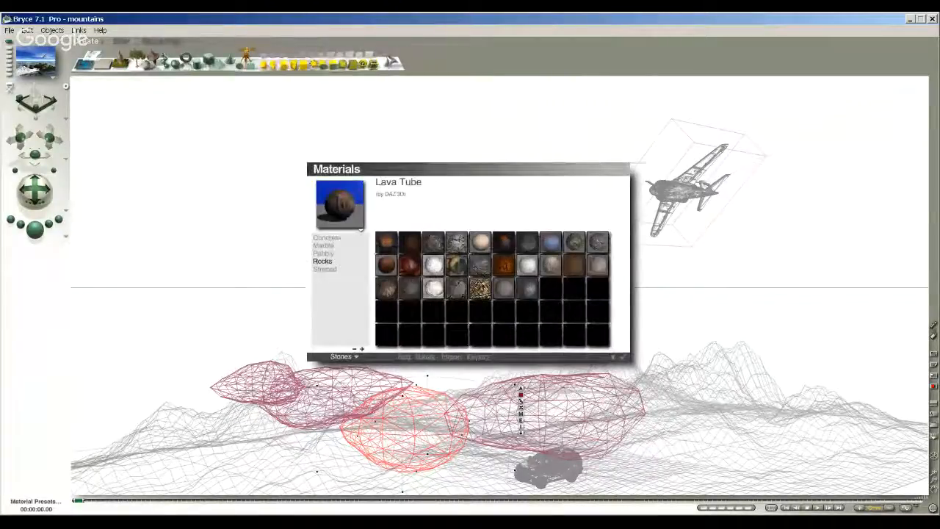
# Apply the Nasty Rock 1 material to the round middle stone and Real Lava to the large stone behind the SUV.
pyautogui.click(386, 288)
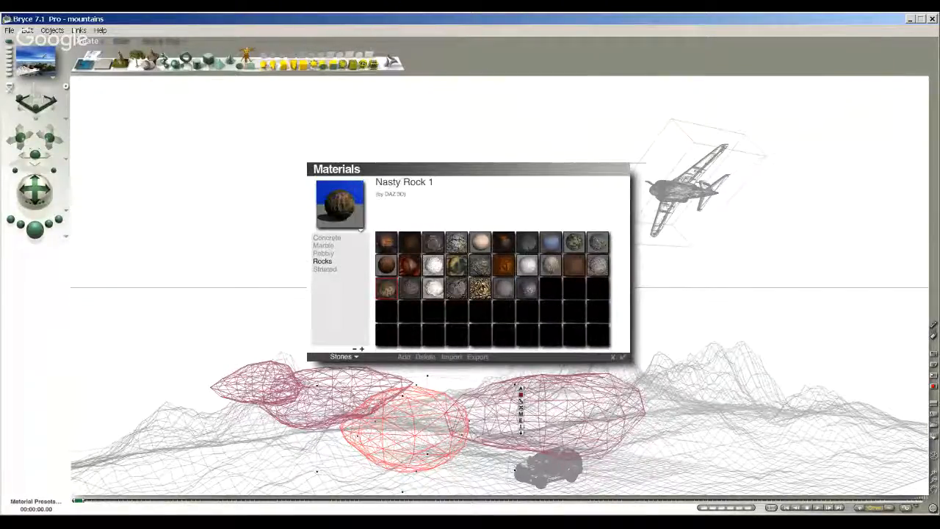
pyautogui.click(622, 356)
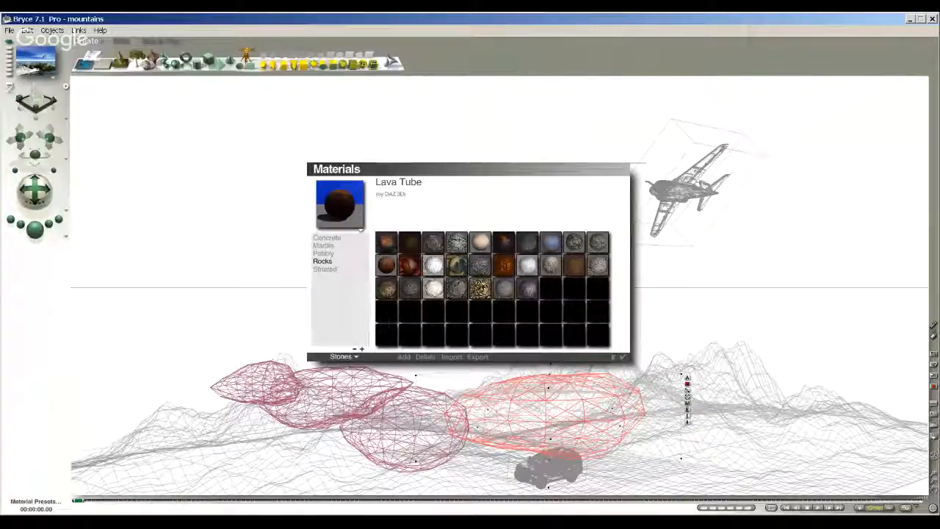
pyautogui.click(503, 241)
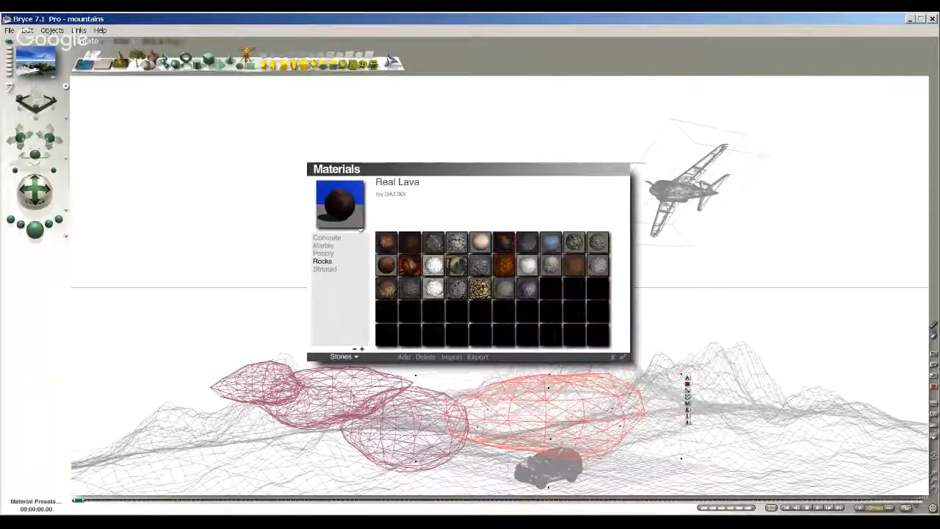
pyautogui.press('Return')
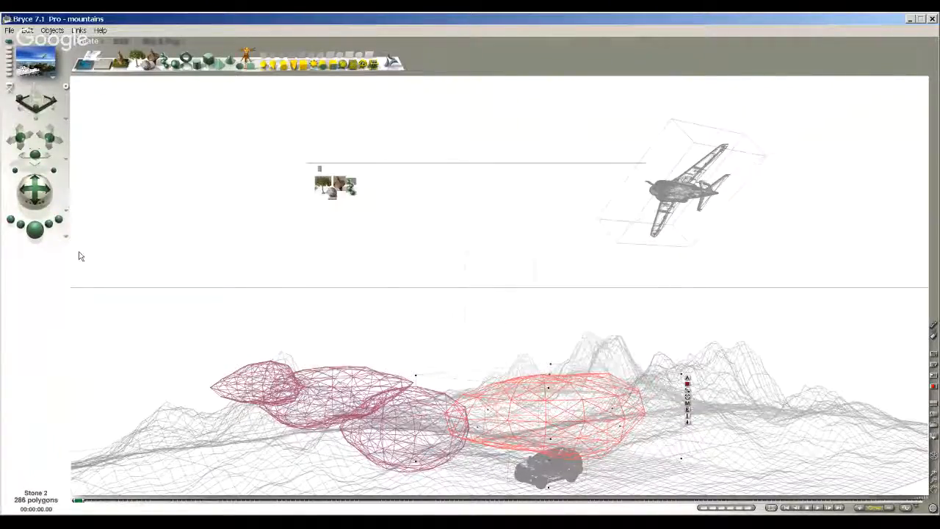
# Render the full scene with the textured stones and return to the wireframe view.
pyautogui.click(35, 230)
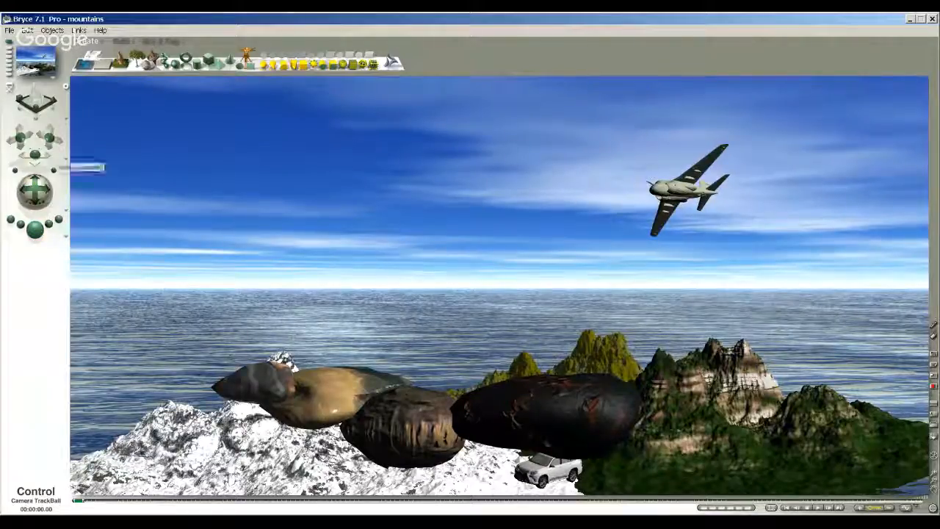
pyautogui.click(88, 156)
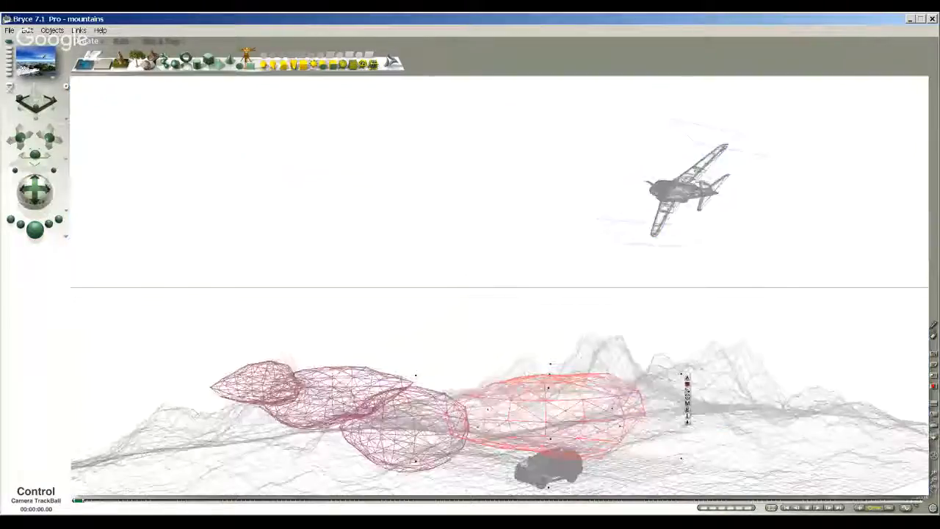
pyautogui.click(9, 31)
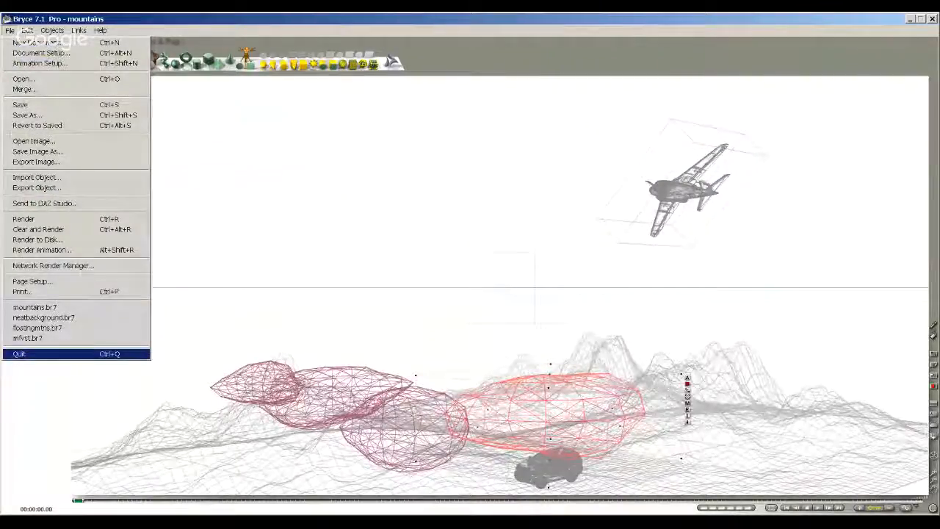
pyautogui.click(450, 437)
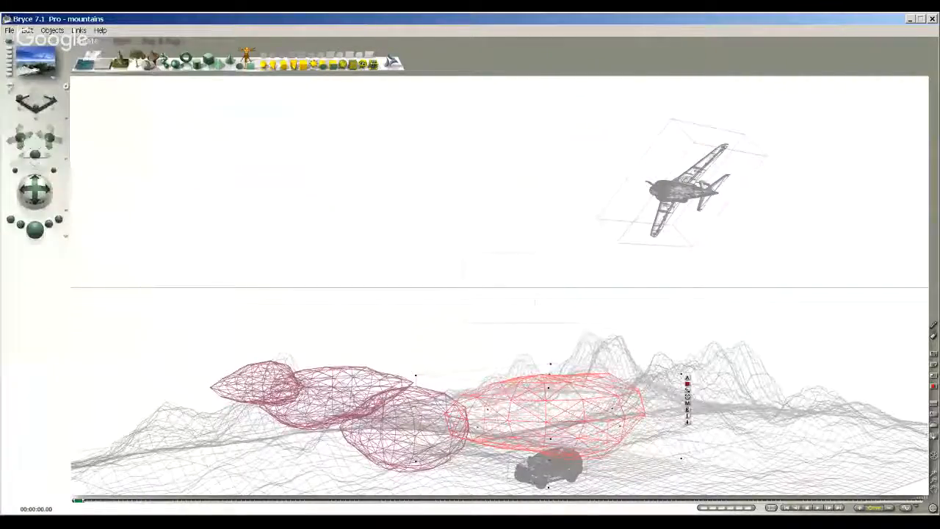